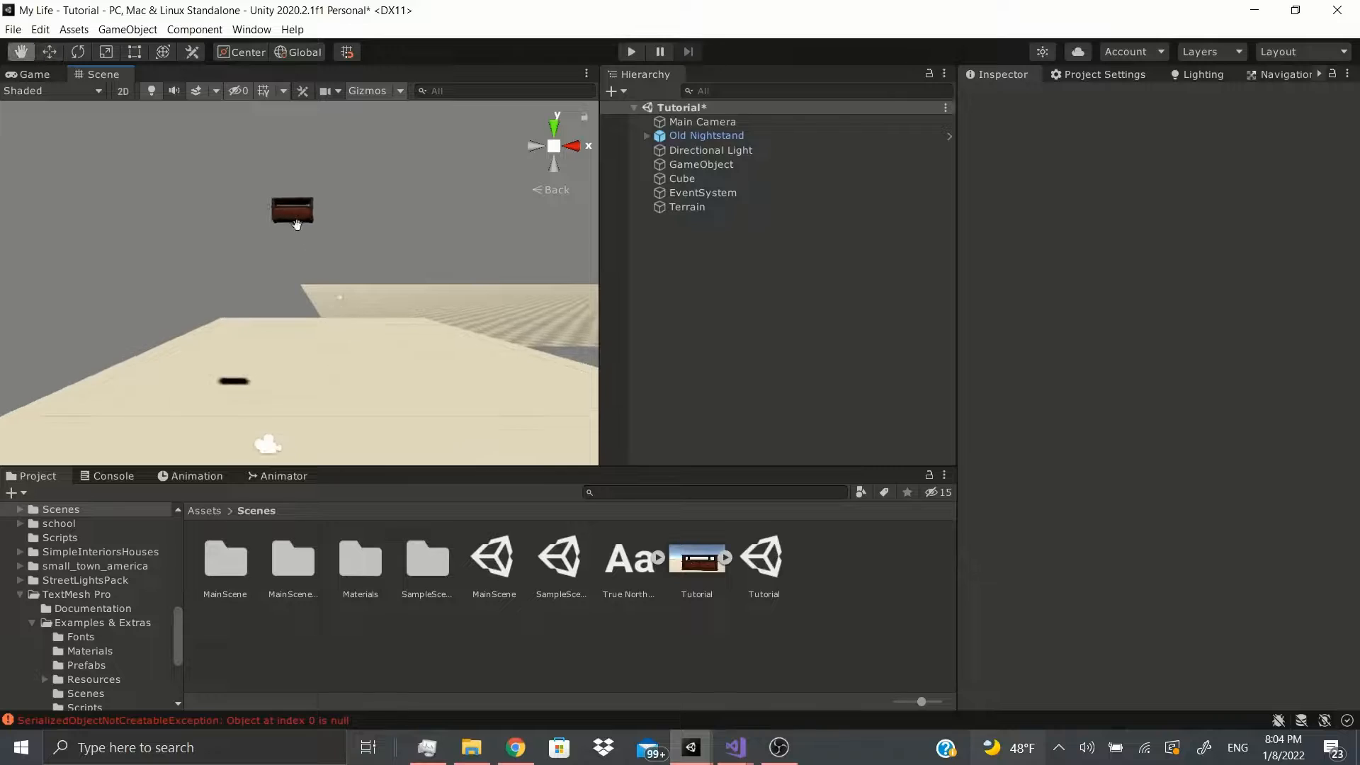
# Play the scene in the Game view and advance it with the Step command.
pyautogui.click(42, 75)
pyautogui.click(630, 53)
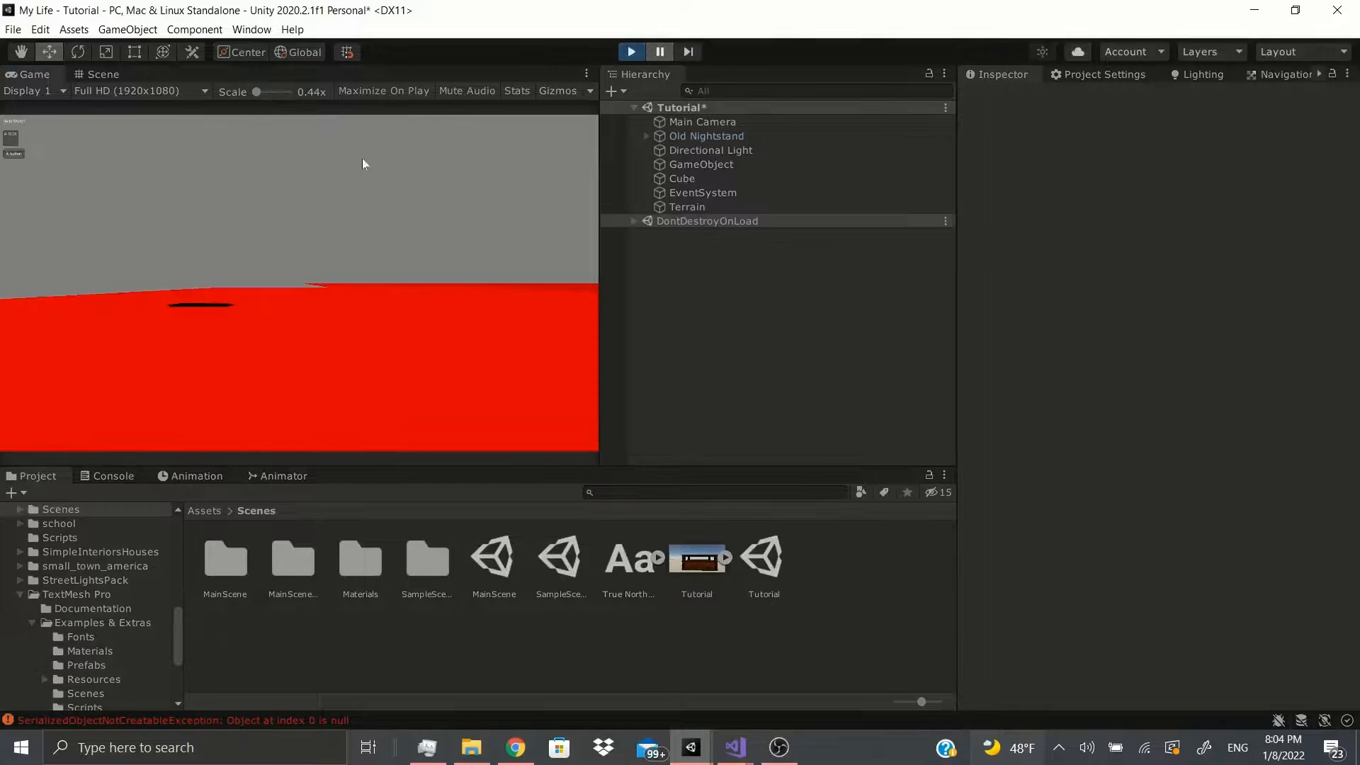
pyautogui.click(40, 29)
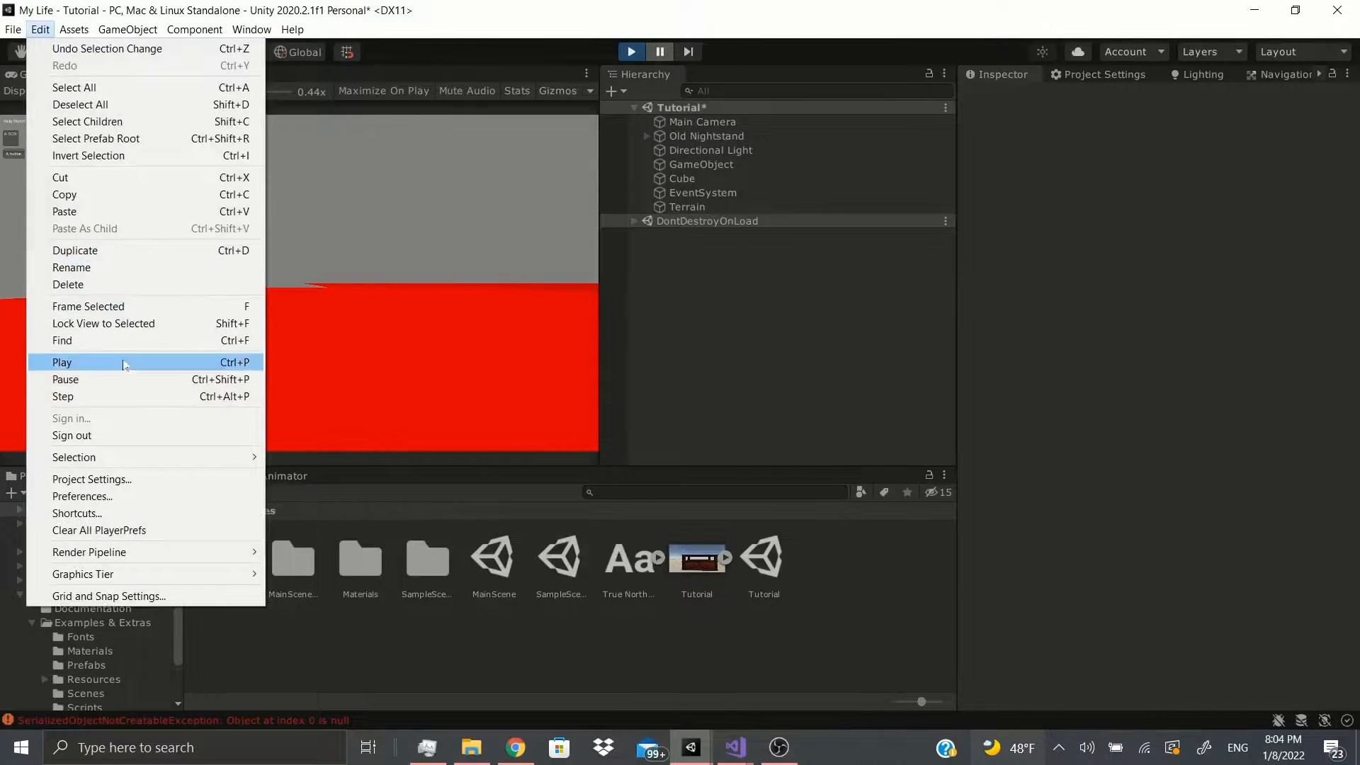
pyautogui.click(236, 401)
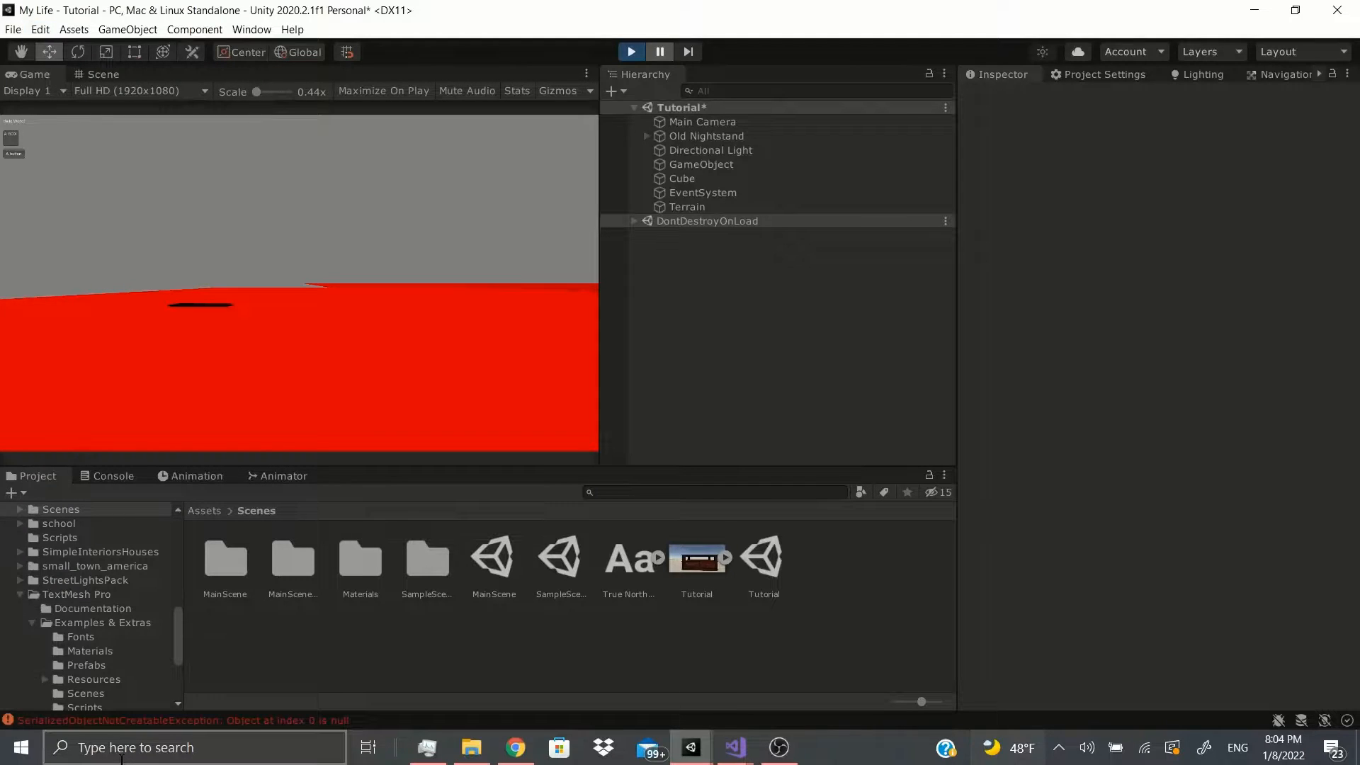
pyautogui.click(40, 29)
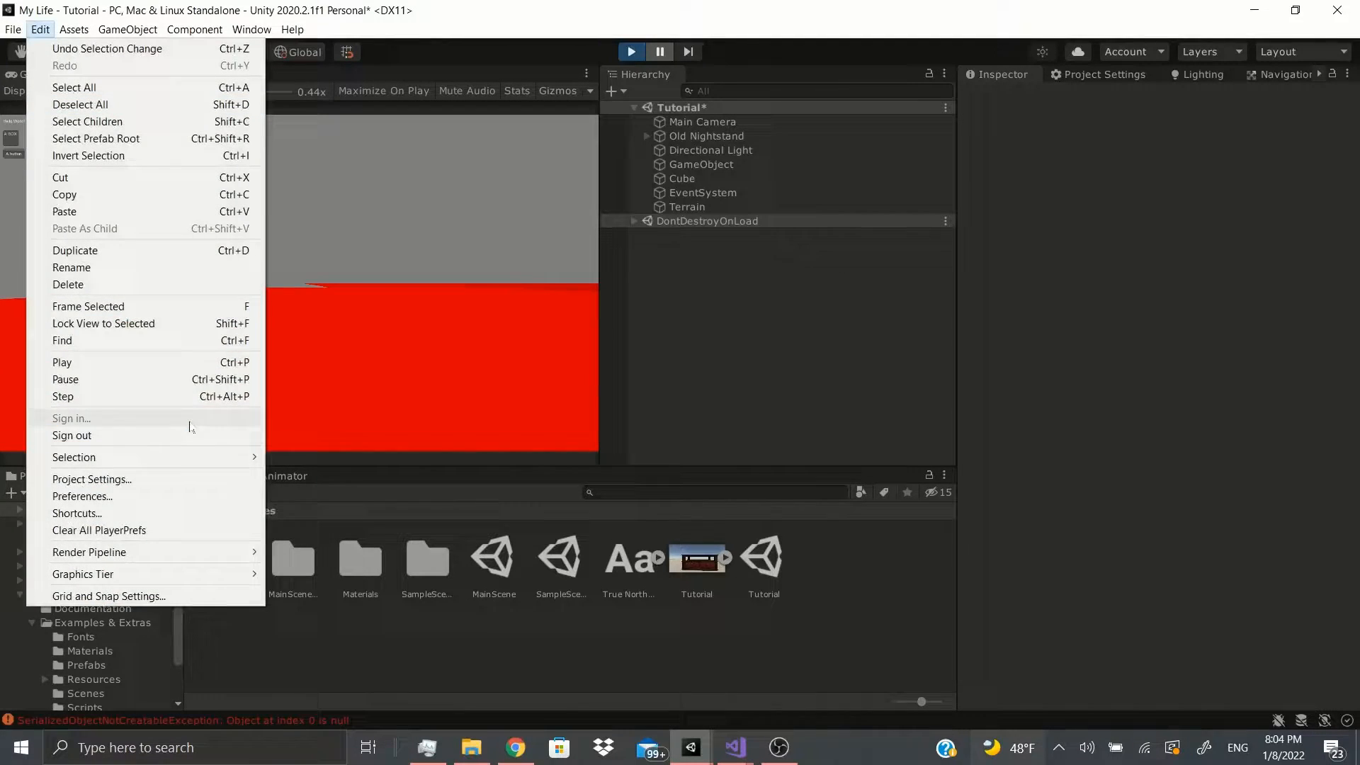
pyautogui.click(156, 394)
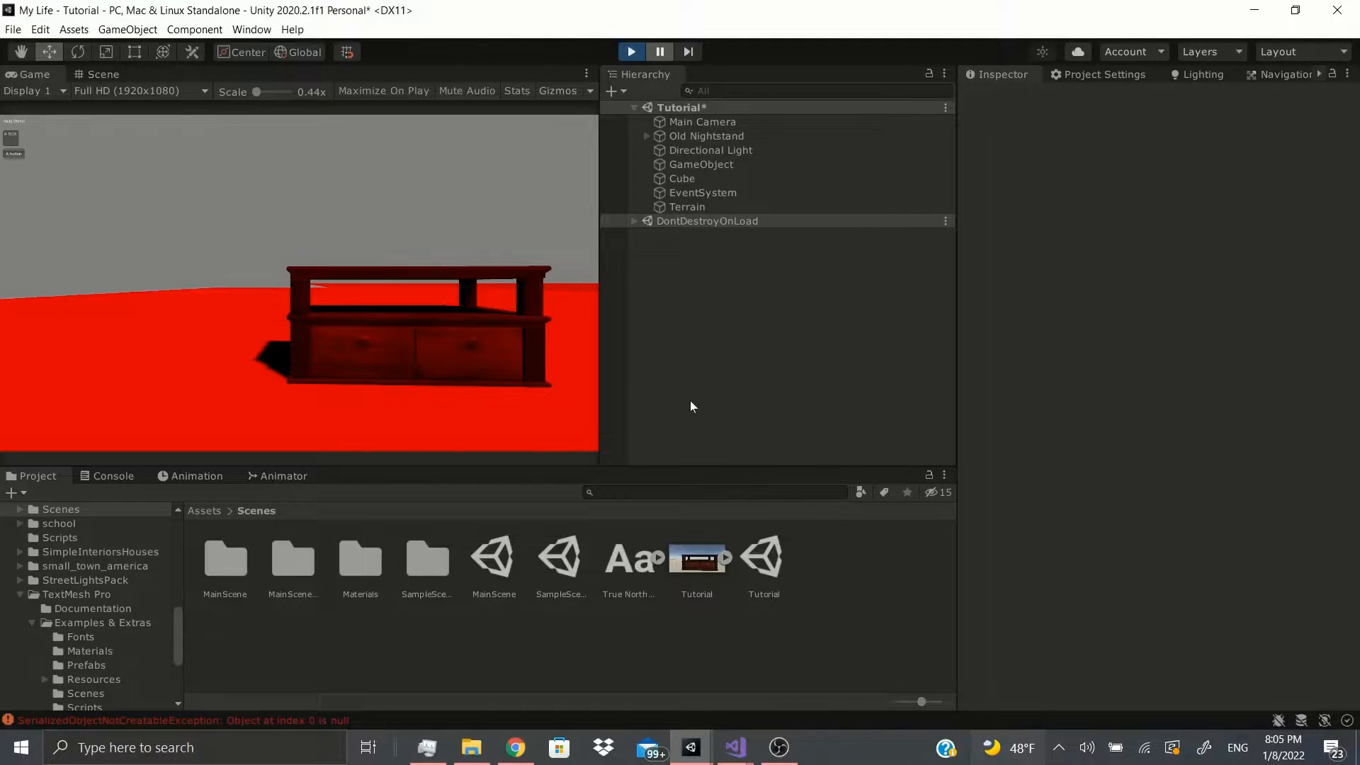
# Switch to the Hand tool and back to the Move tool while the scene plays, and stop play mode.
pyautogui.press('q')
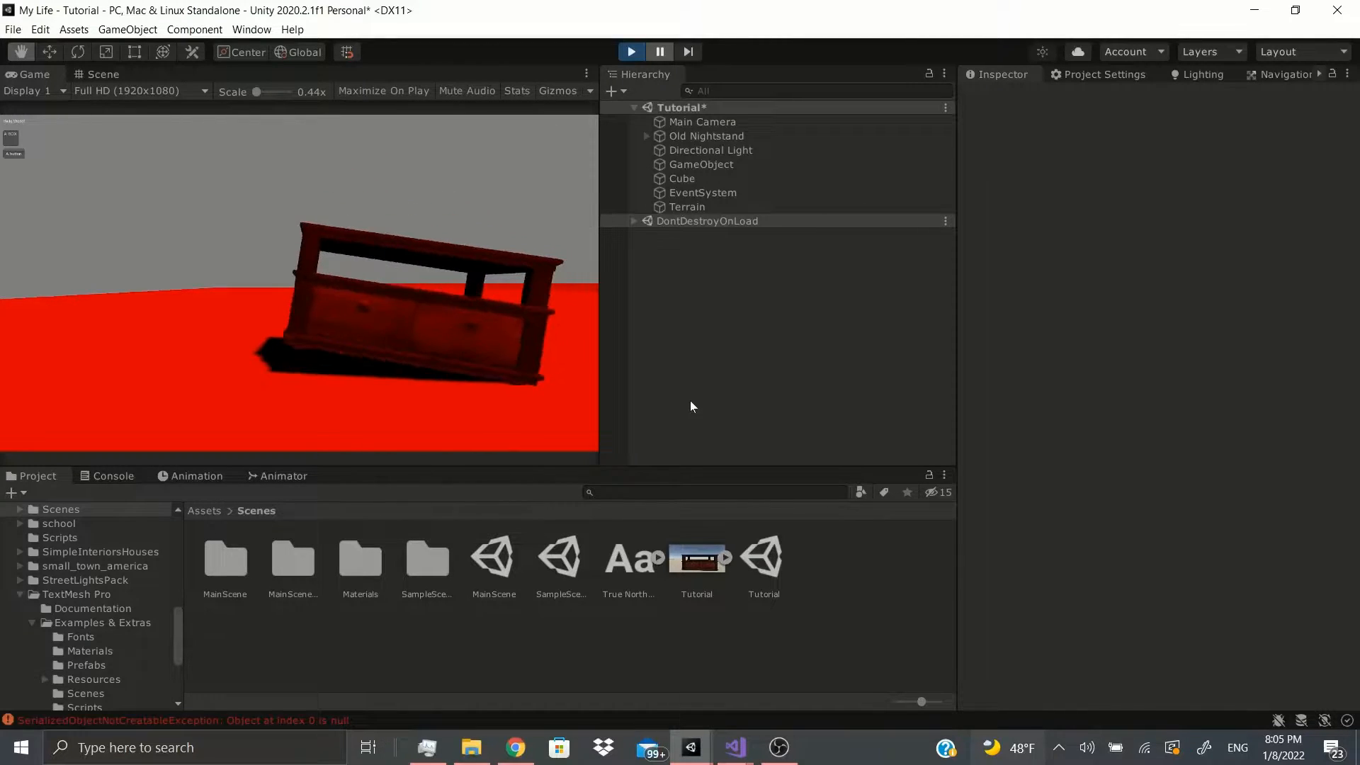
pyautogui.press('w')
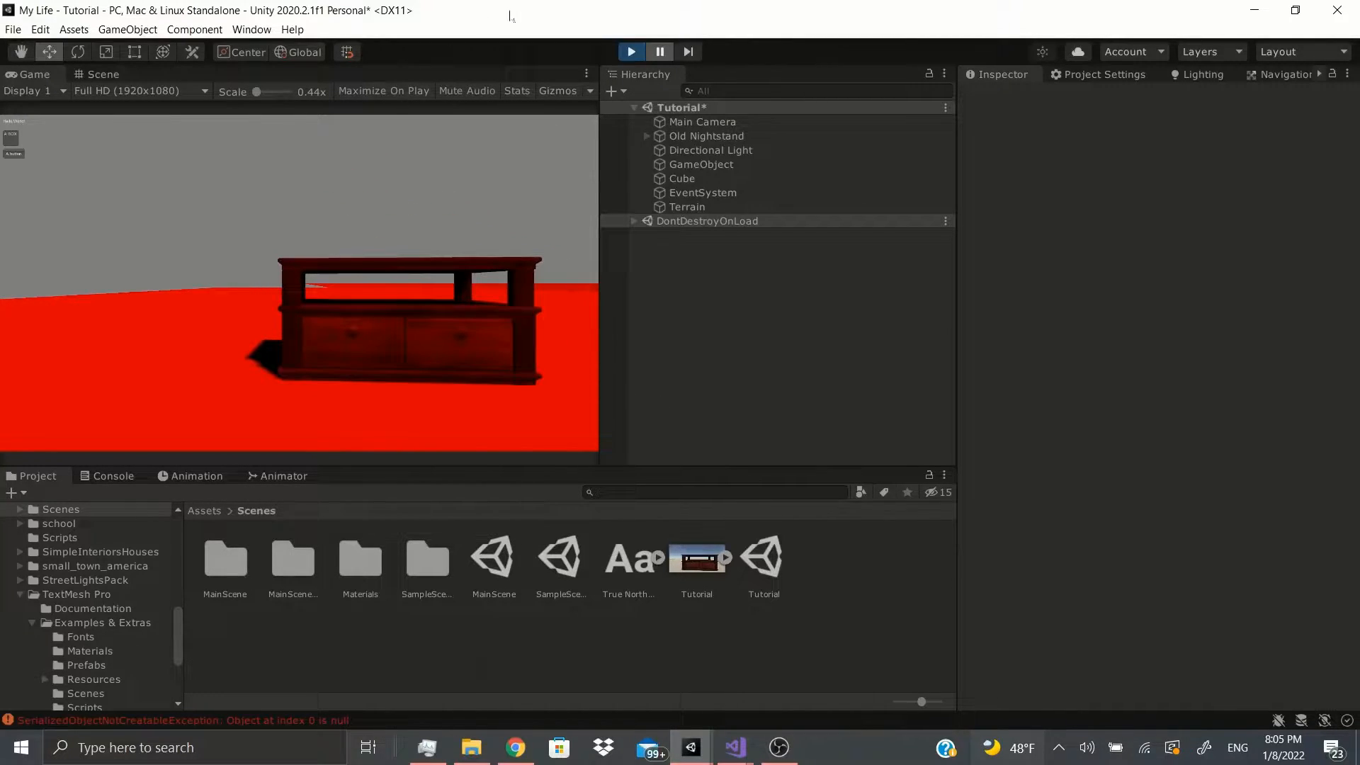
pyautogui.click(631, 52)
# Try the Find command, and search the scene for "night" from the Scene view.
pyautogui.click(41, 29)
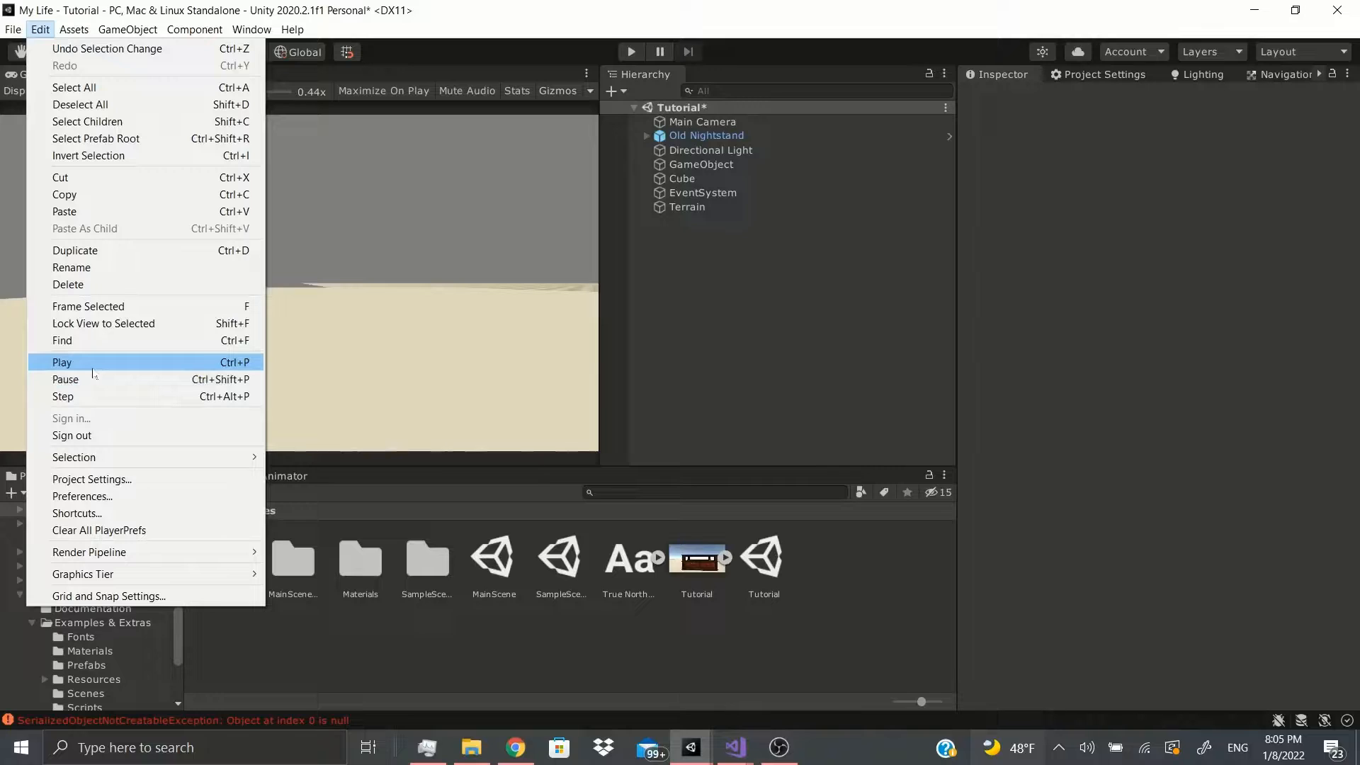
pyautogui.click(110, 341)
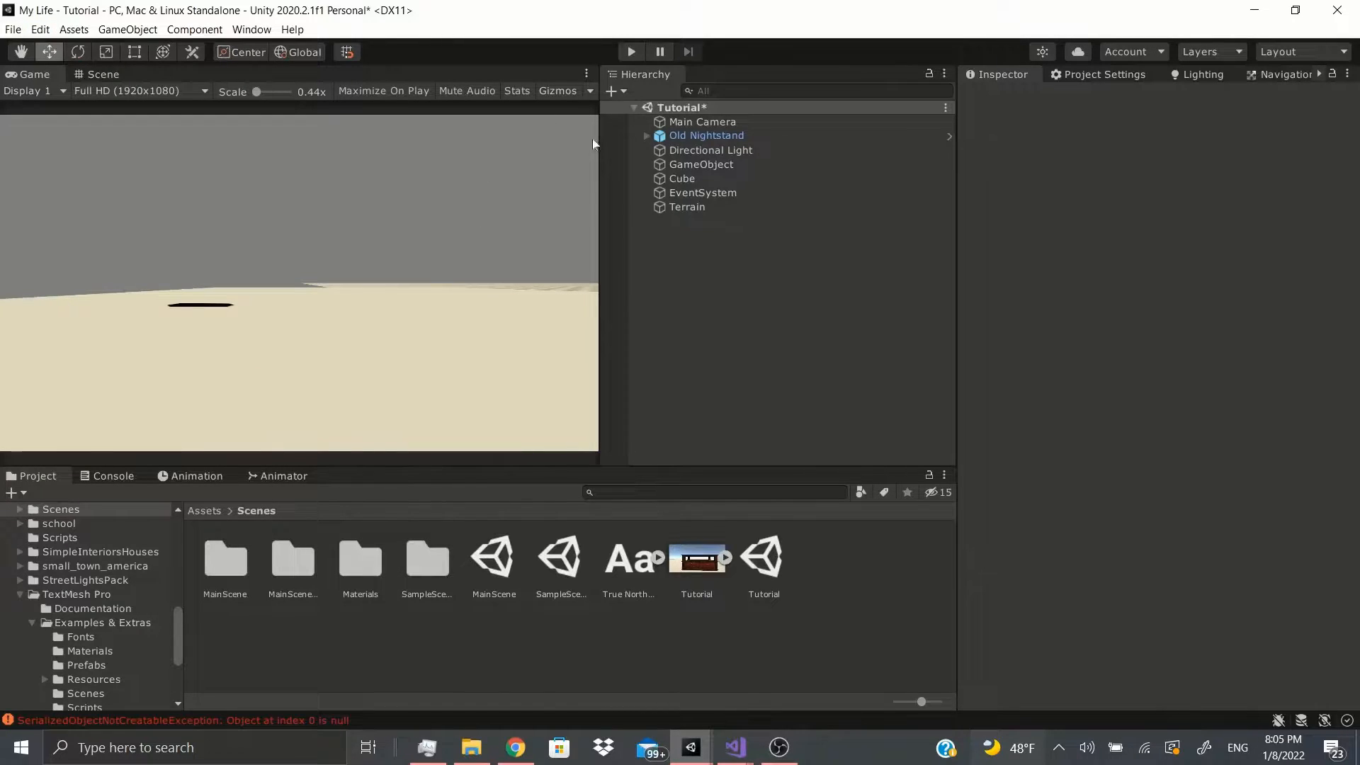
pyautogui.click(98, 73)
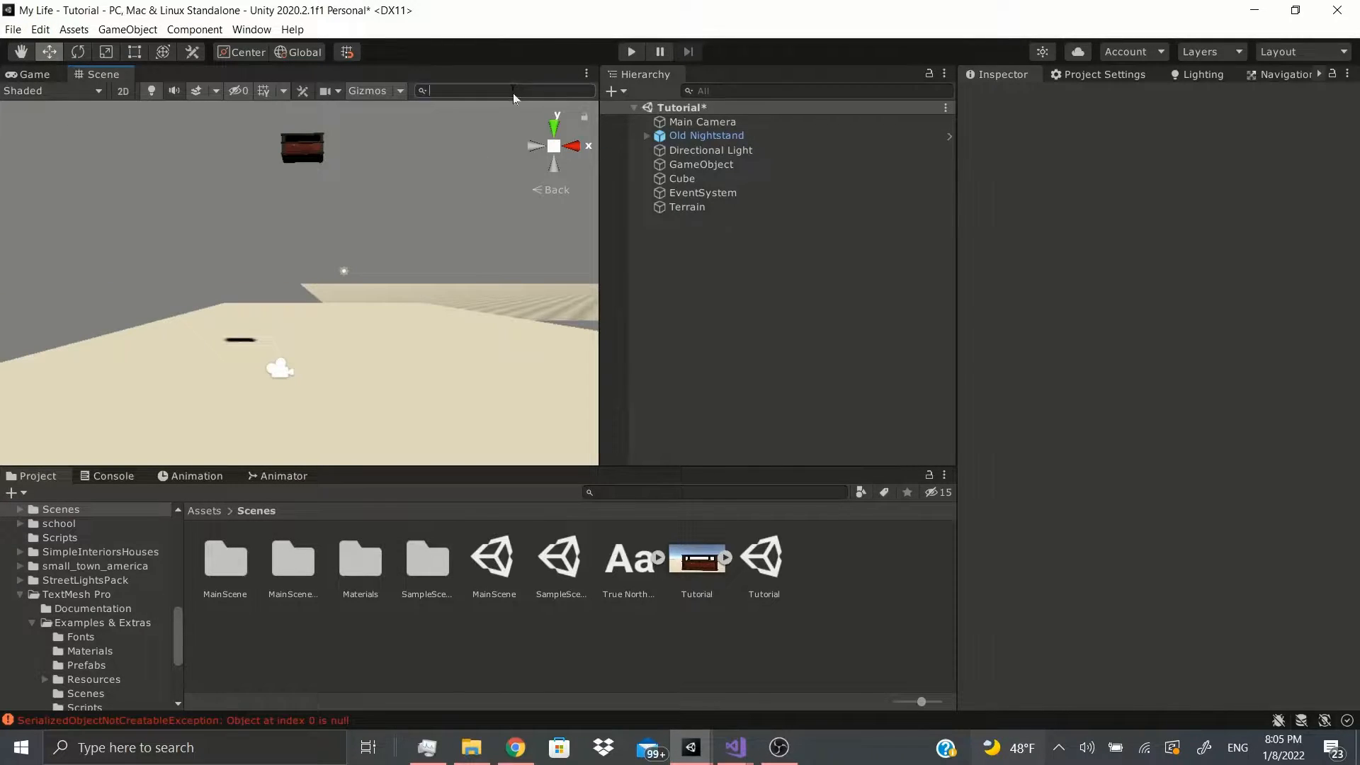
pyautogui.click(448, 324)
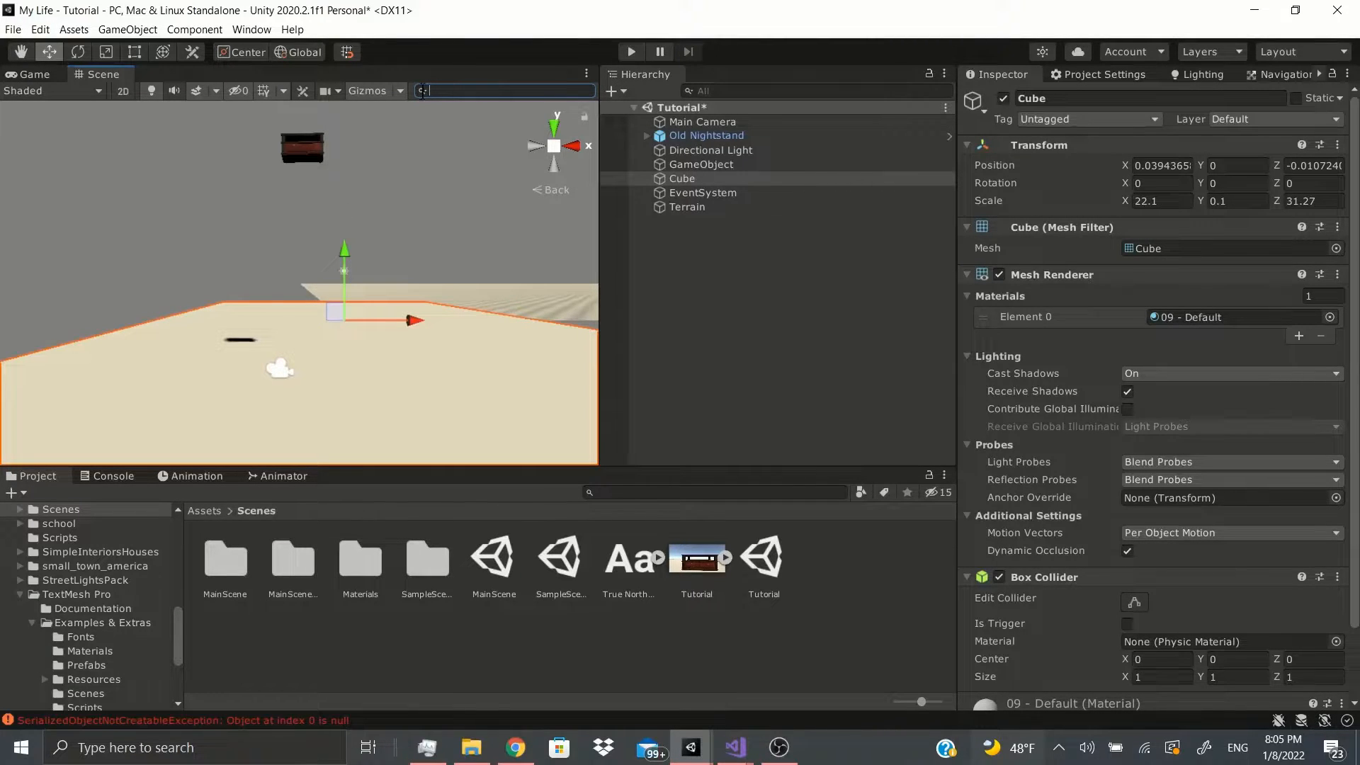
pyautogui.click(816, 87)
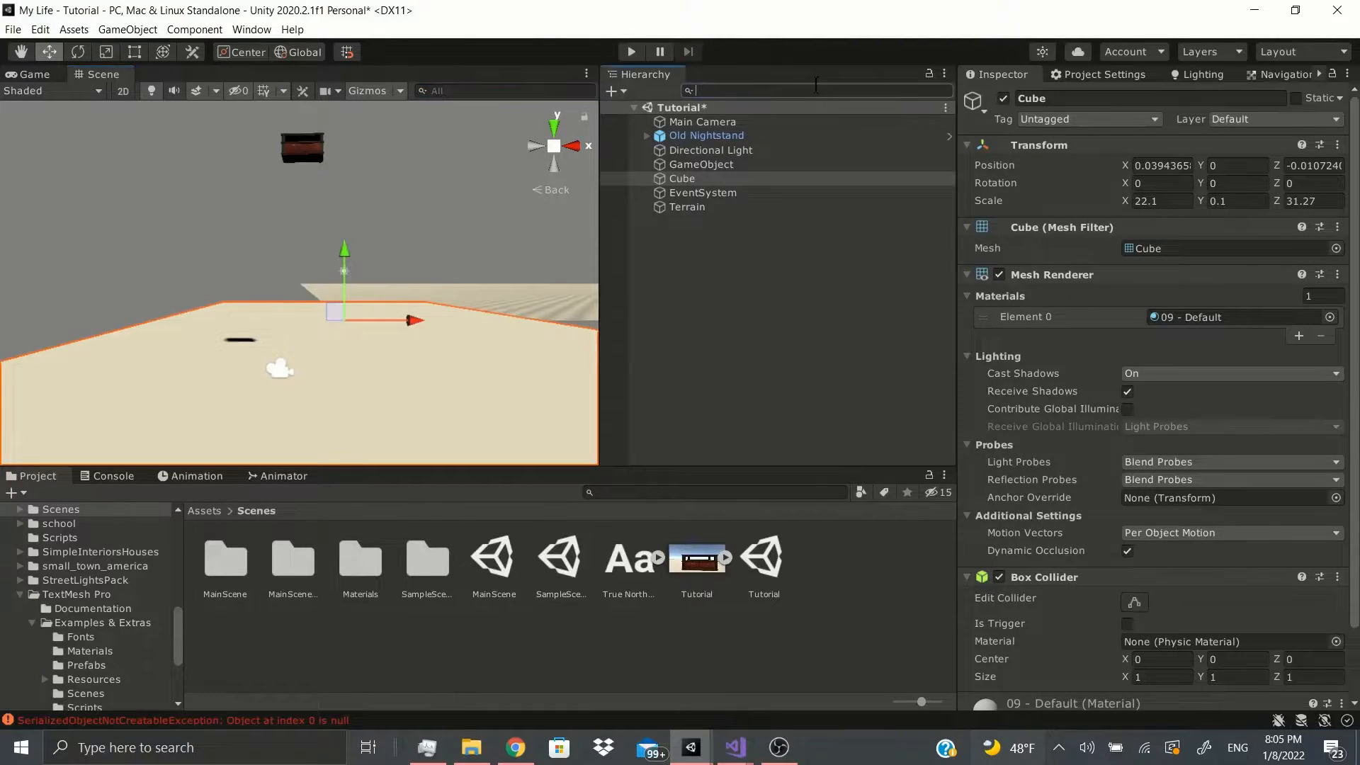
pyautogui.click(471, 87)
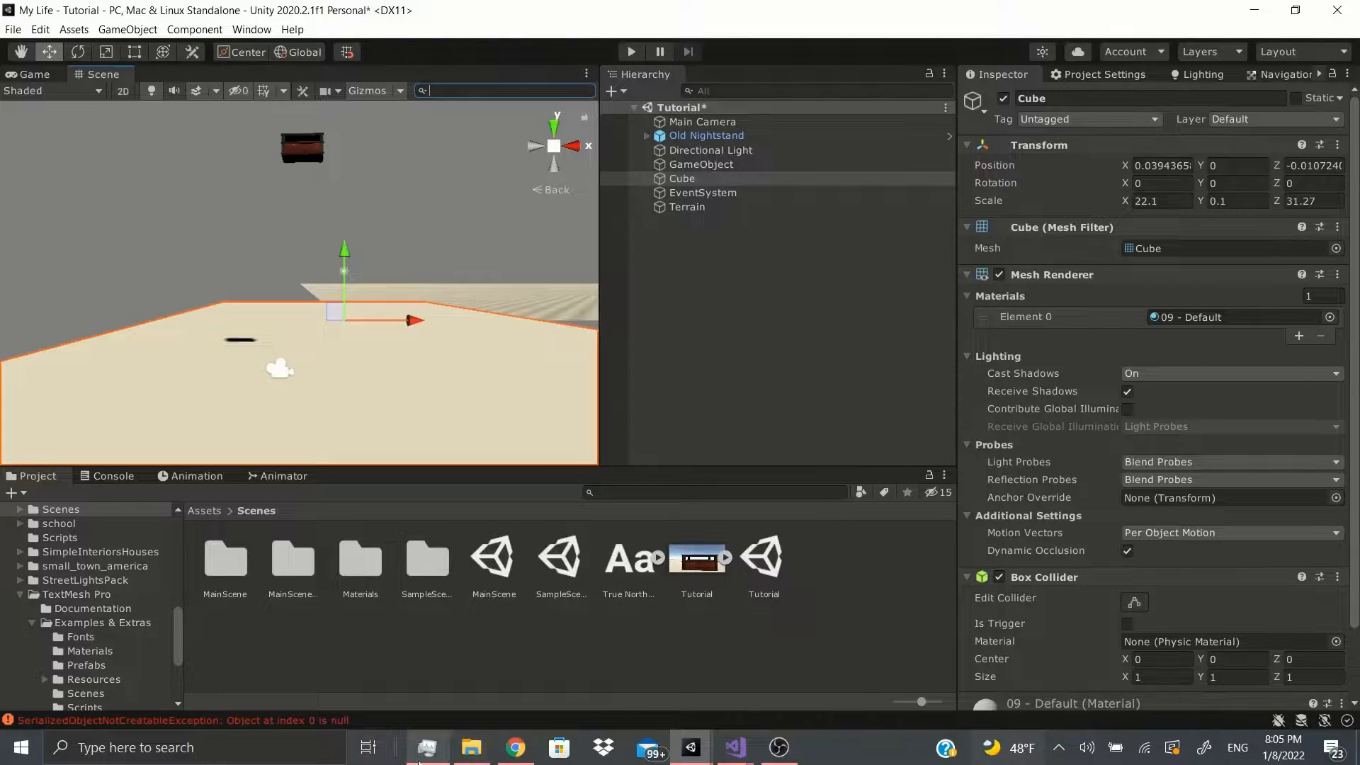
pyautogui.write('night')
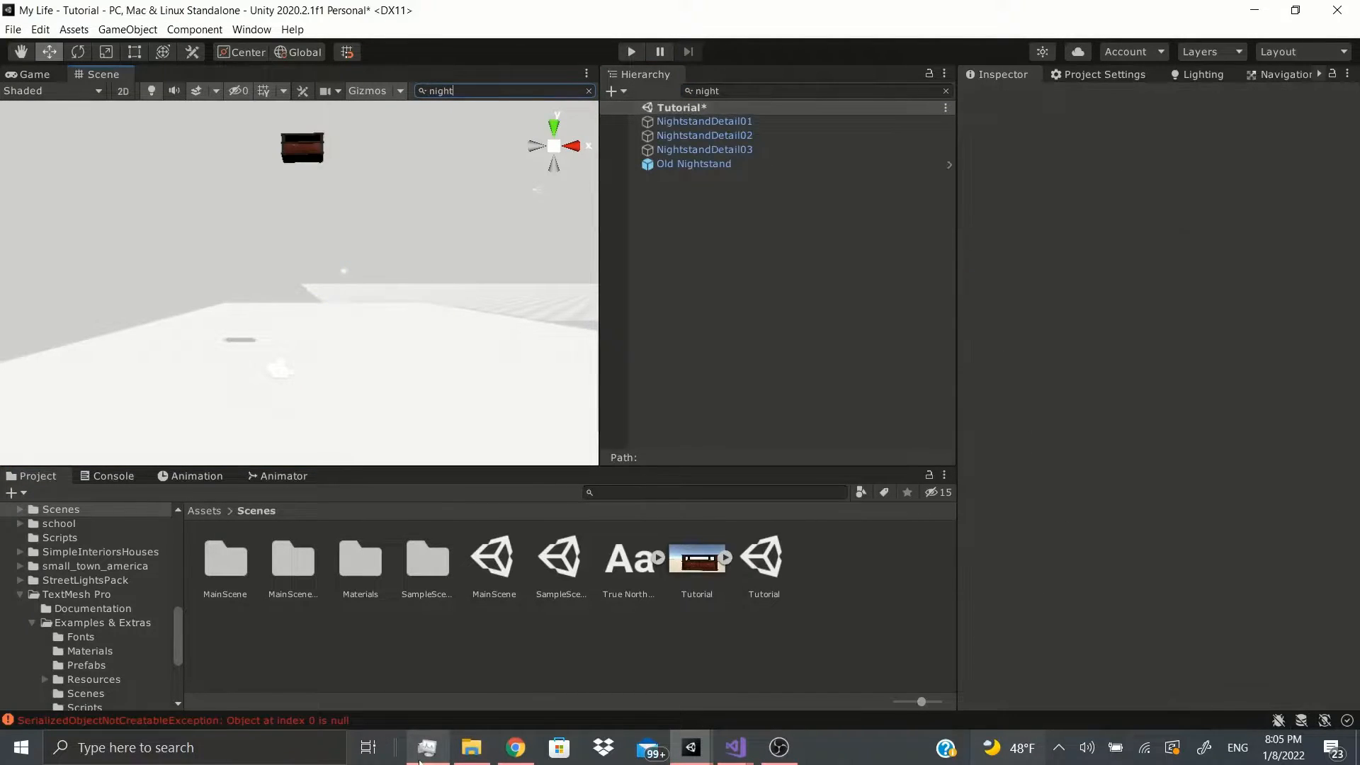
# Select Old Nightstand from the filtered hierarchy, clear the search, and repeat it briefly with "nig" before clearing it again.
pyautogui.click(715, 124)
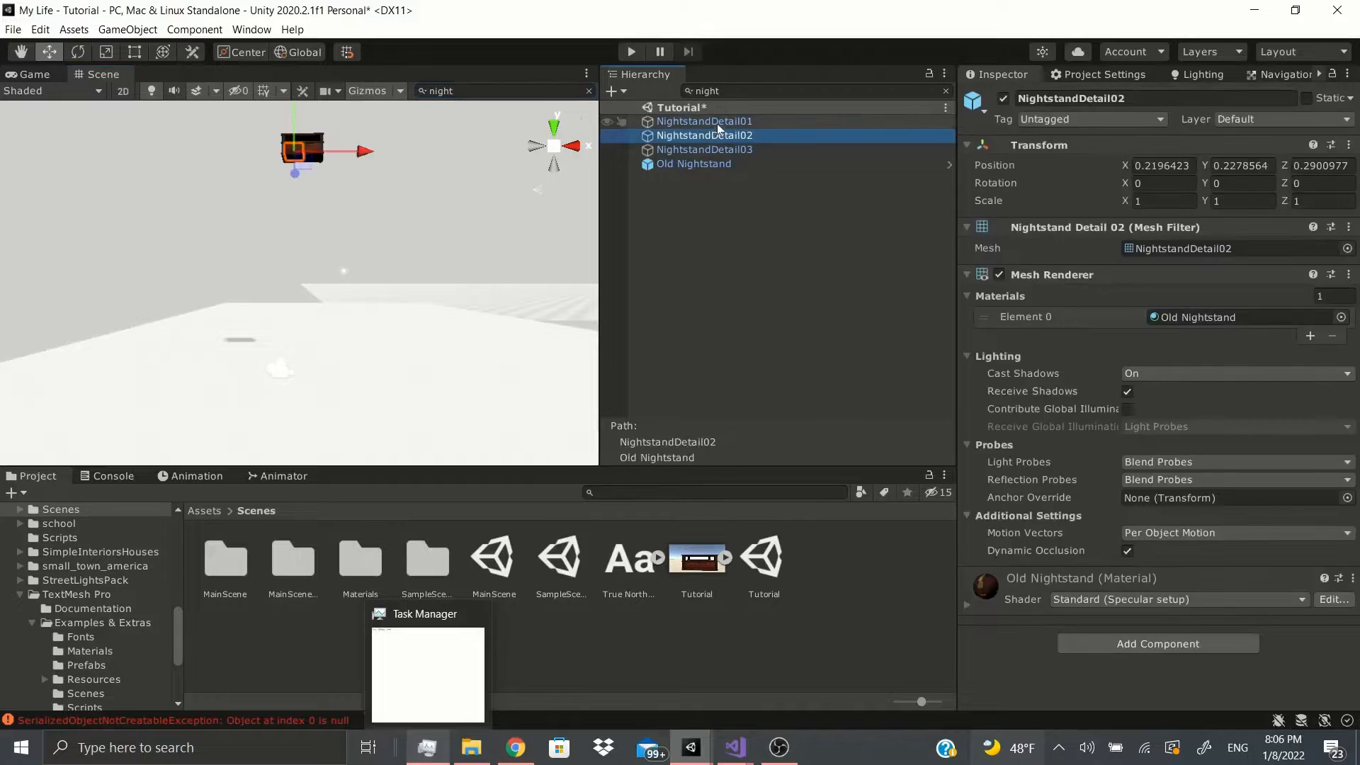
pyautogui.click(721, 162)
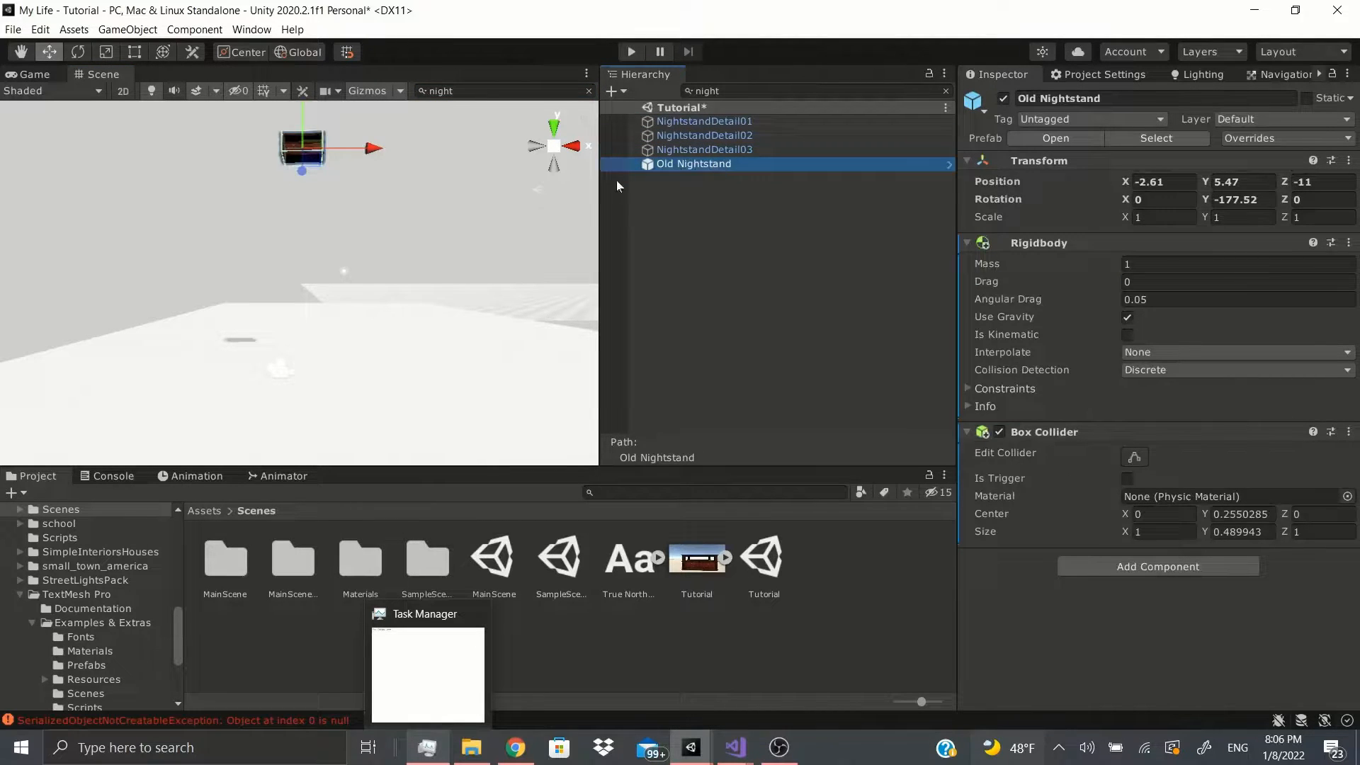
pyautogui.click(590, 92)
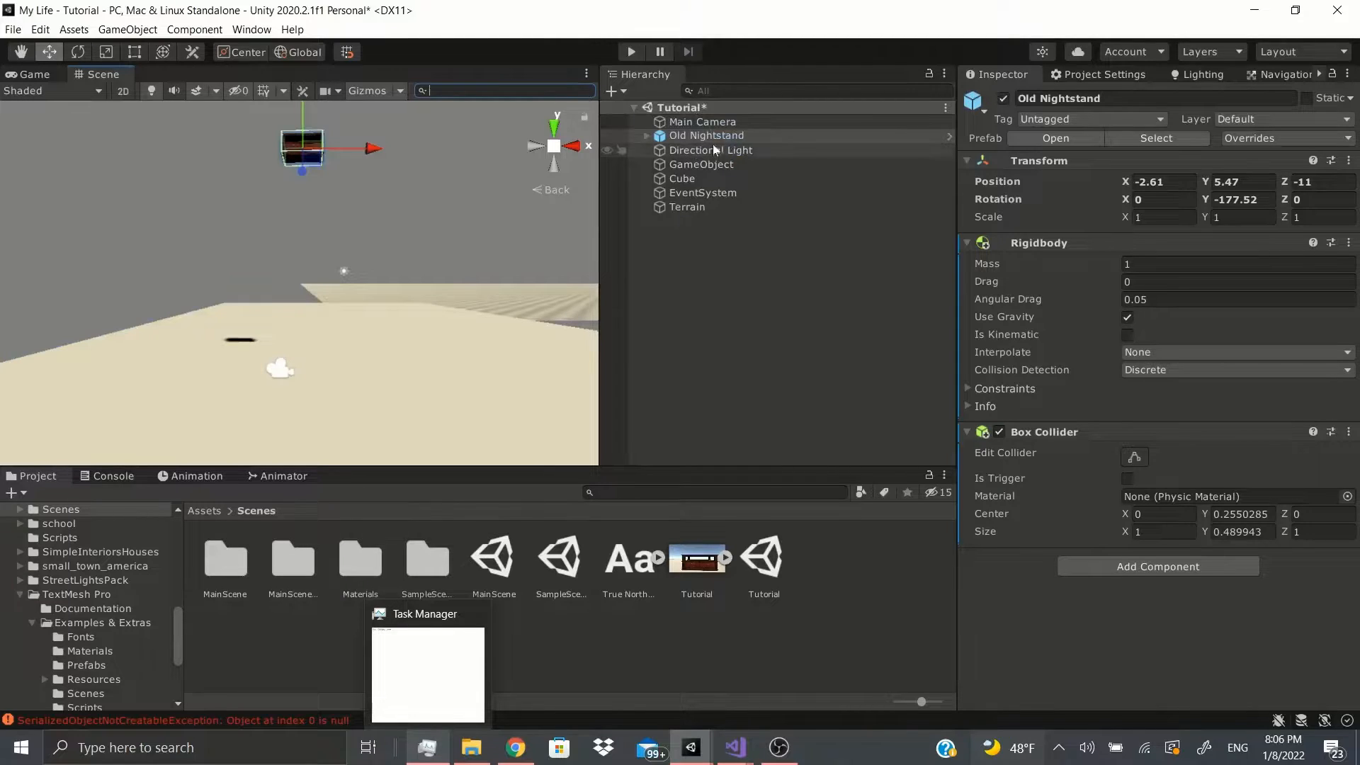
pyautogui.write('nig')
pyautogui.click(946, 91)
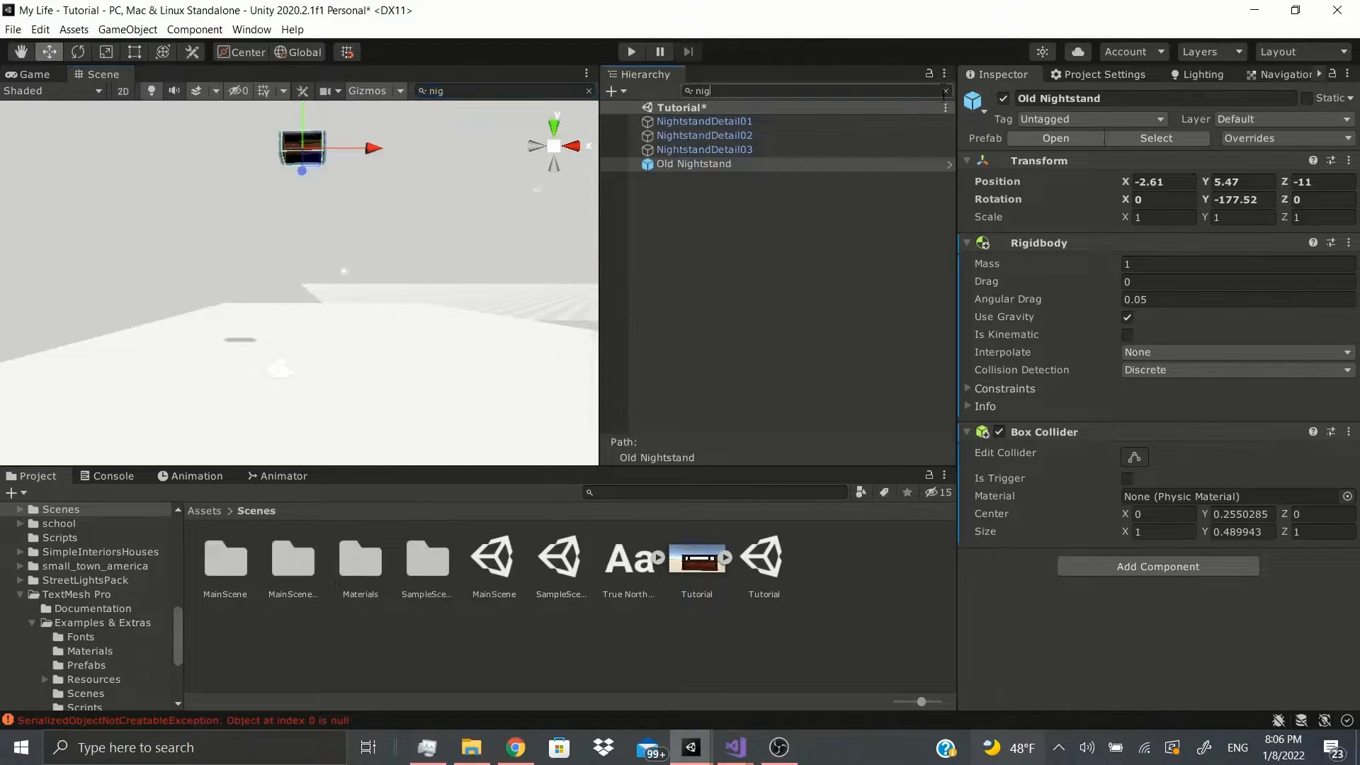
# Frame the selected Old Nightstand in the Scene view with Frame Selected.
pyautogui.hotkey('alt', 'e')
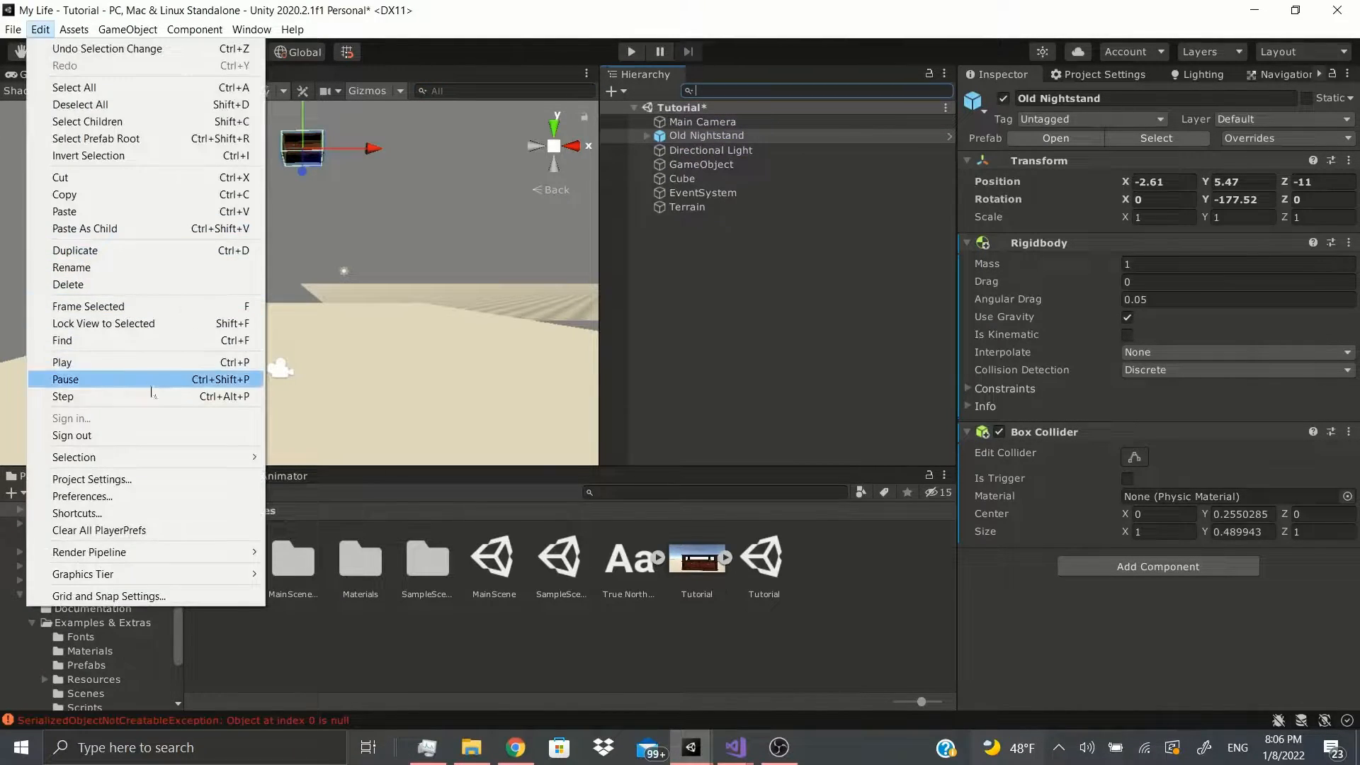
pyautogui.click(144, 326)
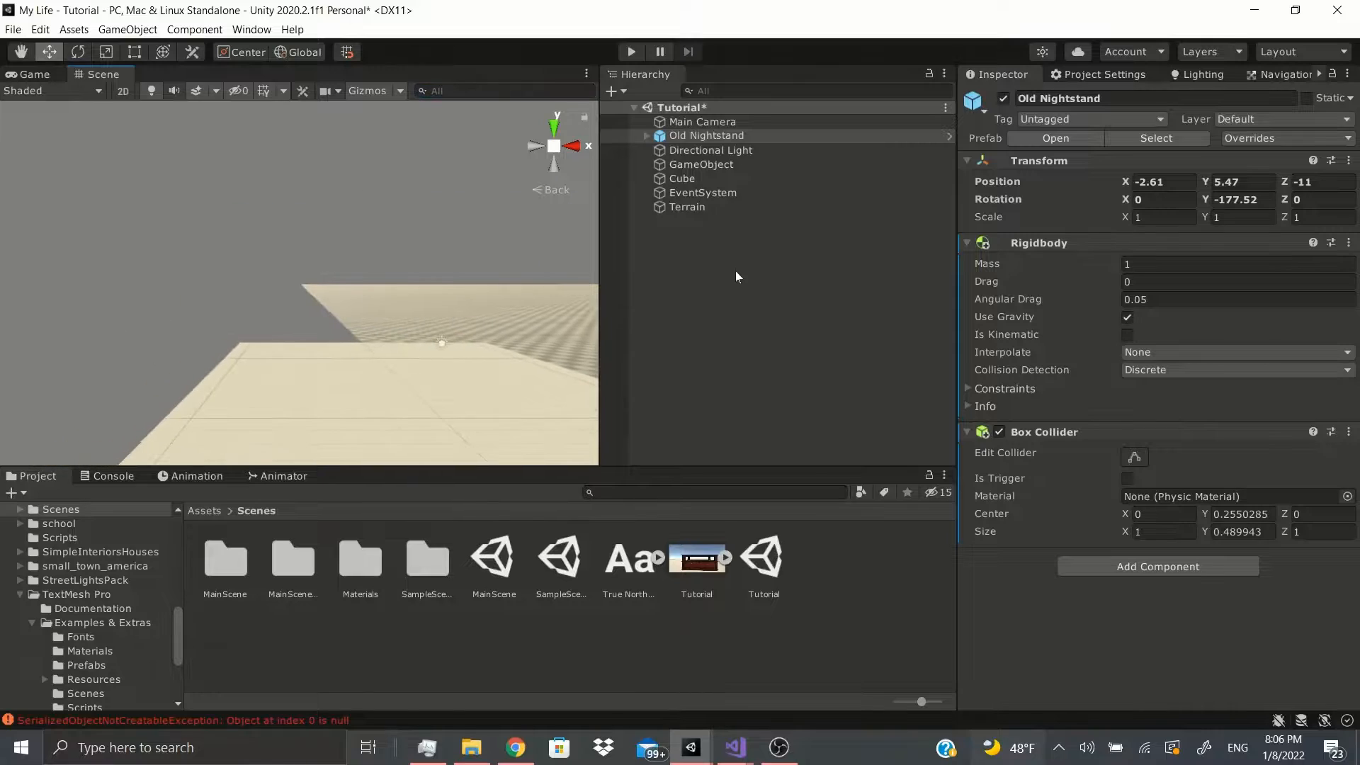
pyautogui.hotkey('alt', 'e')
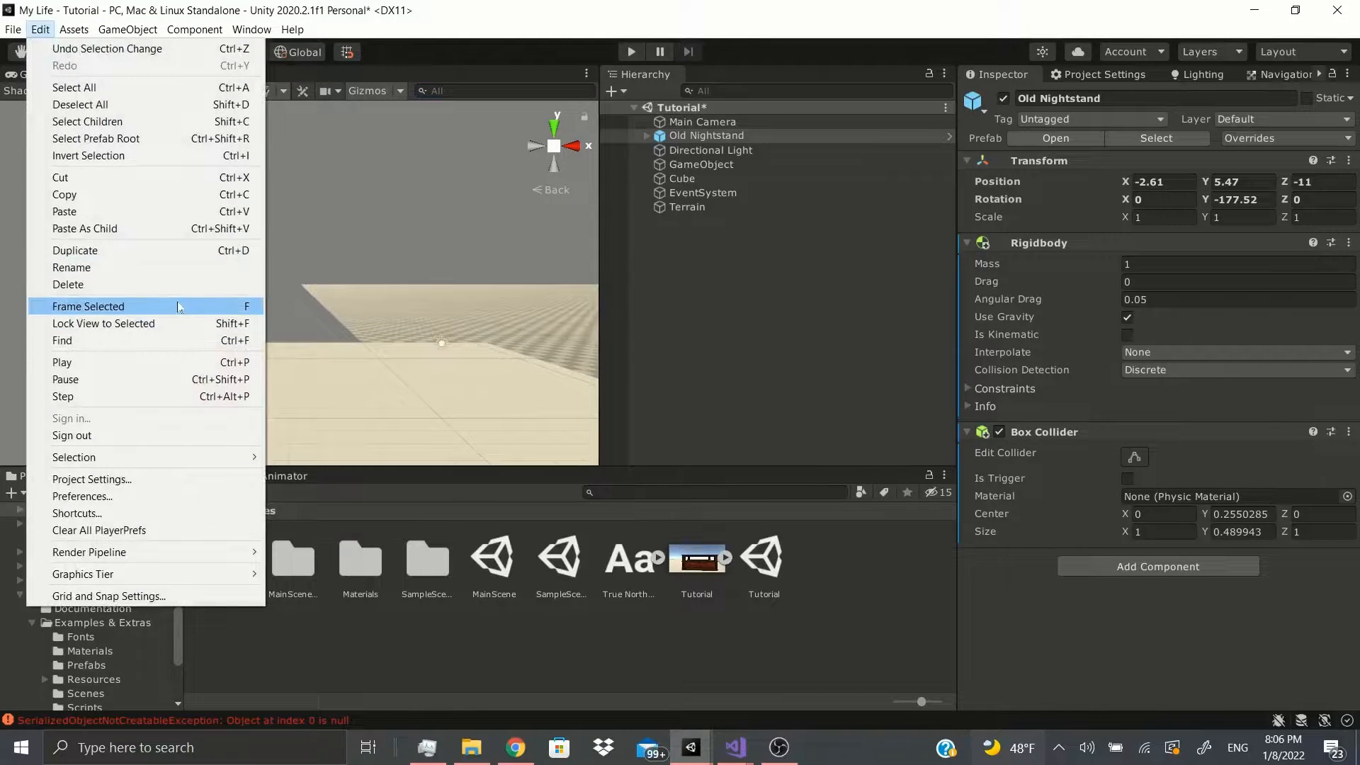
pyautogui.click(177, 306)
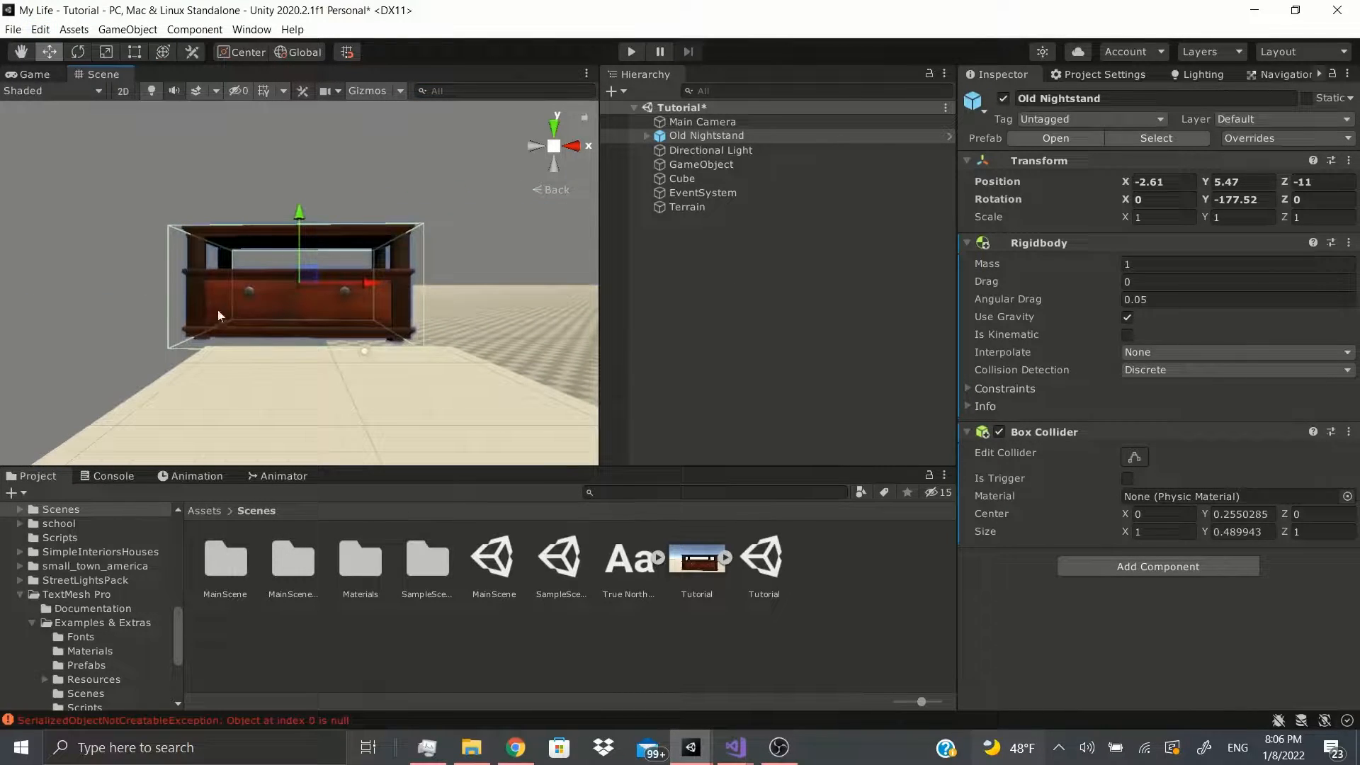
# Expand Old Nightstand in the hierarchy to examine its child objects, and collapse it again.
pyautogui.hotkey('alt', 'e')
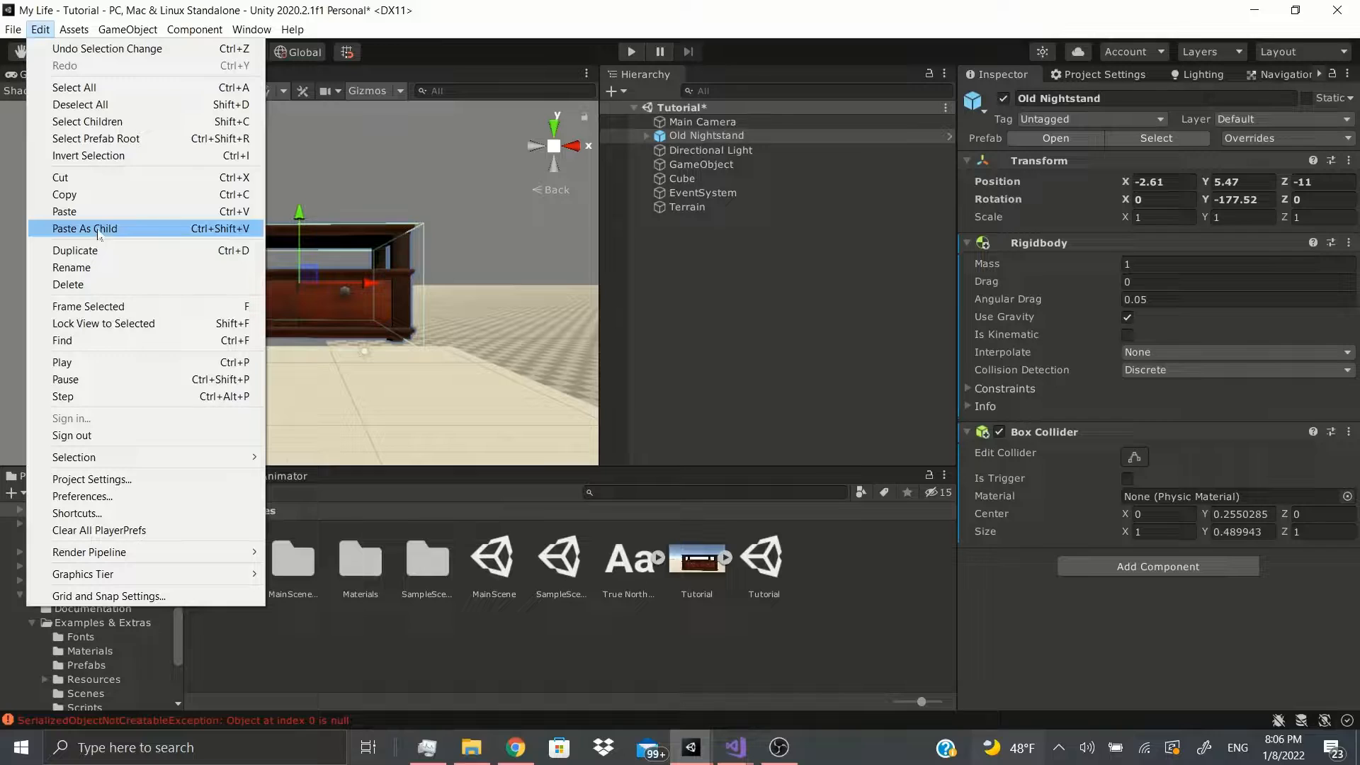
pyautogui.click(691, 269)
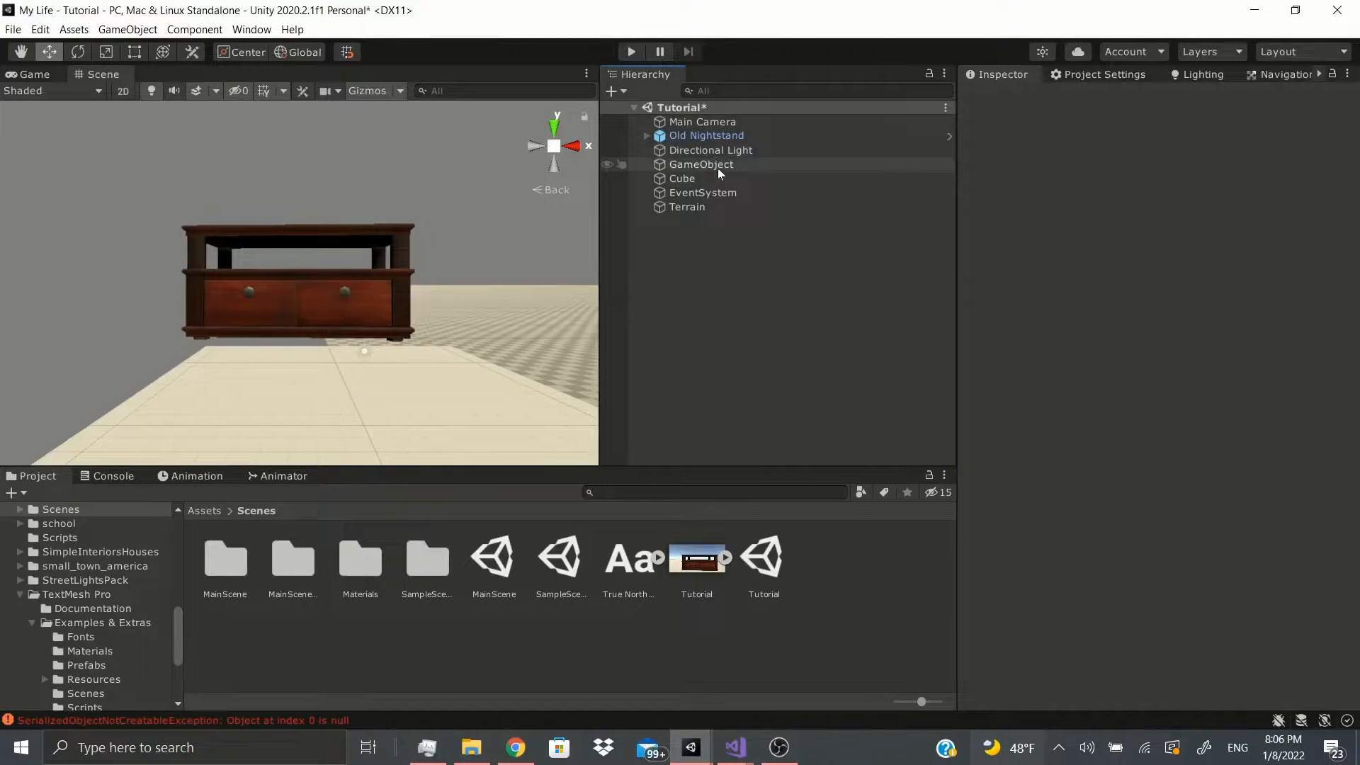
pyautogui.click(651, 137)
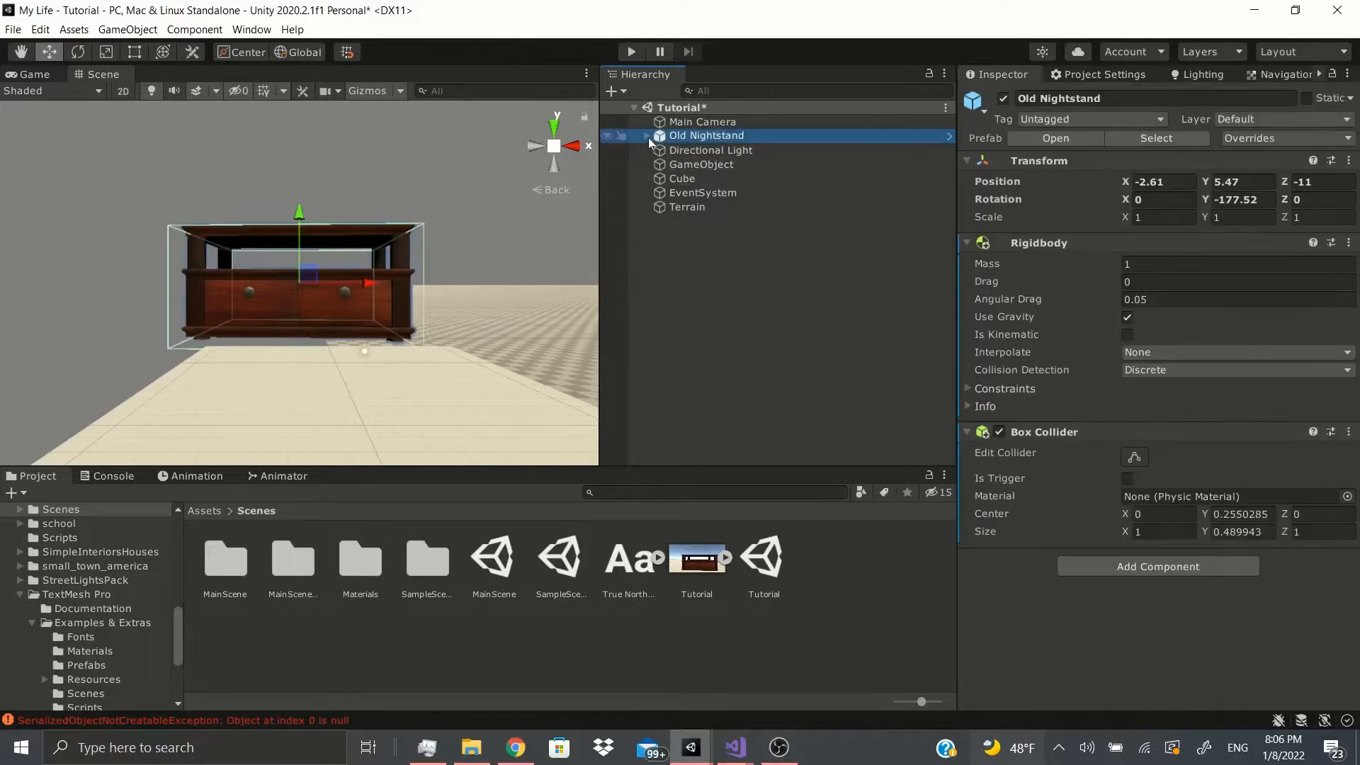
pyautogui.click(647, 136)
pyautogui.click(647, 136)
pyautogui.click(647, 136)
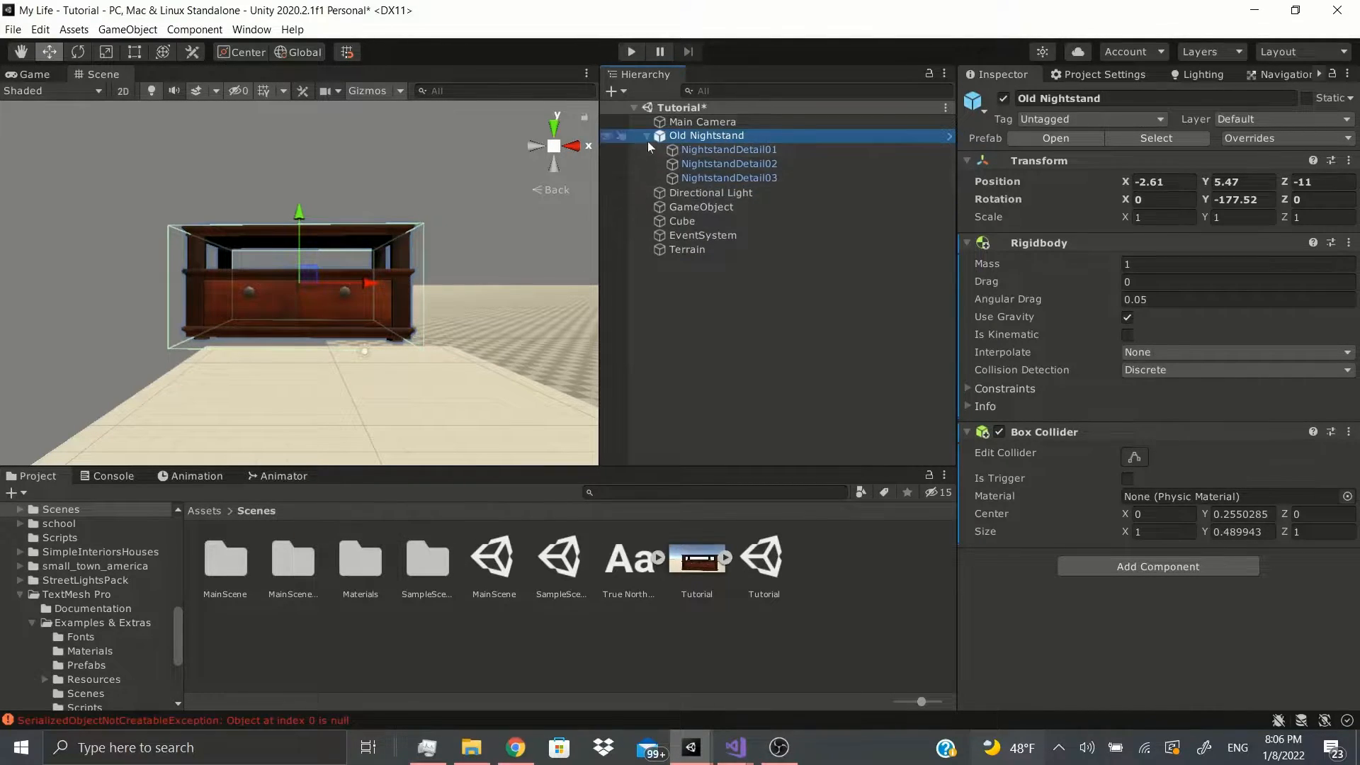
pyautogui.click(647, 136)
# Make the Cube a child of GameObject in the hierarchy and select each of the two objects.
pyautogui.click(682, 167)
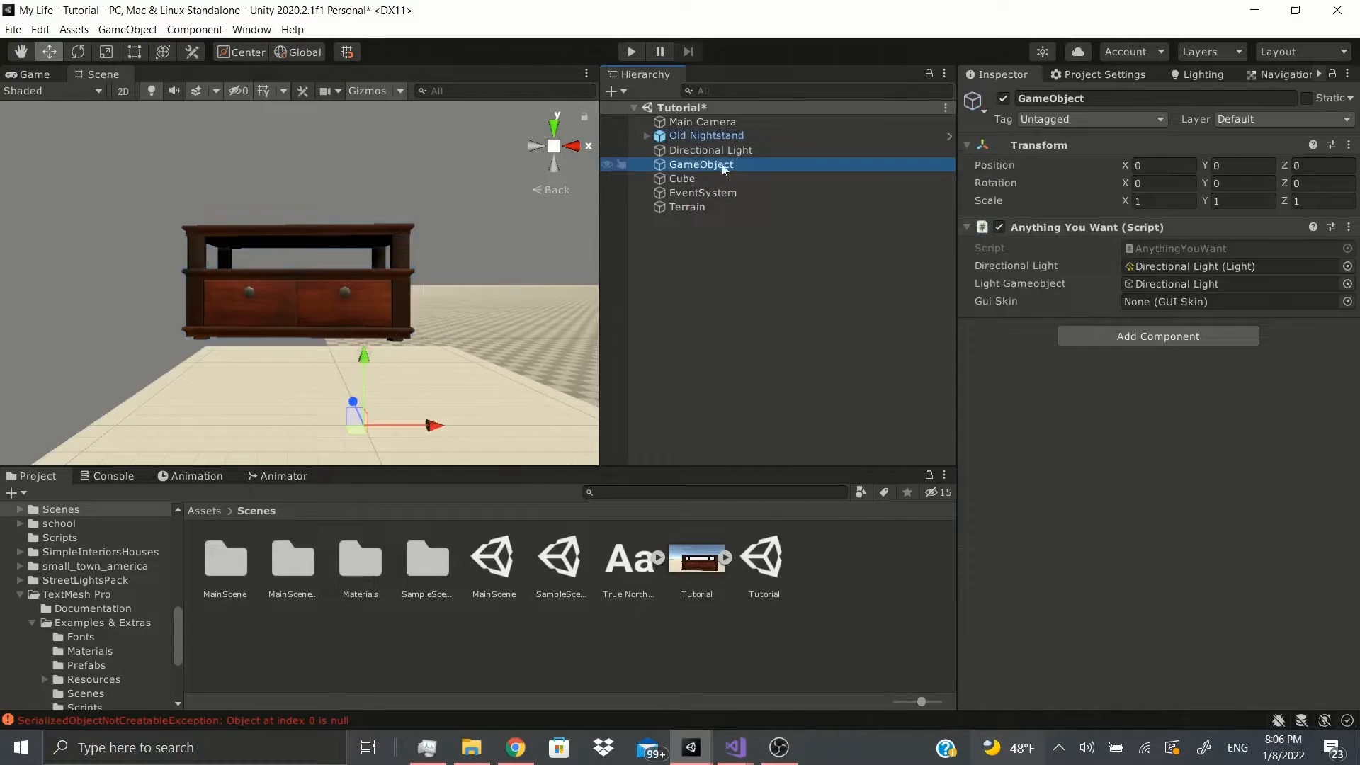
pyautogui.click(685, 180)
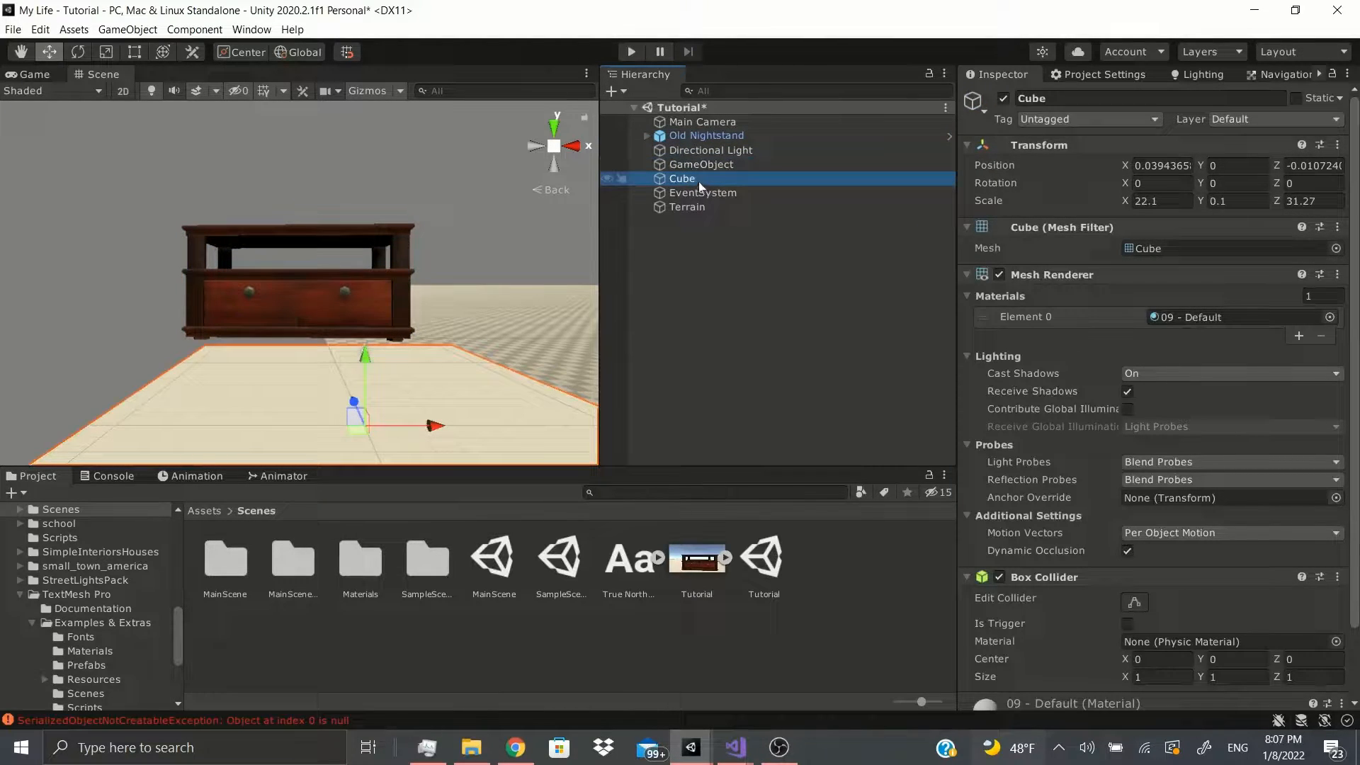
pyautogui.moveTo(697, 177); pyautogui.dragTo(697, 166)
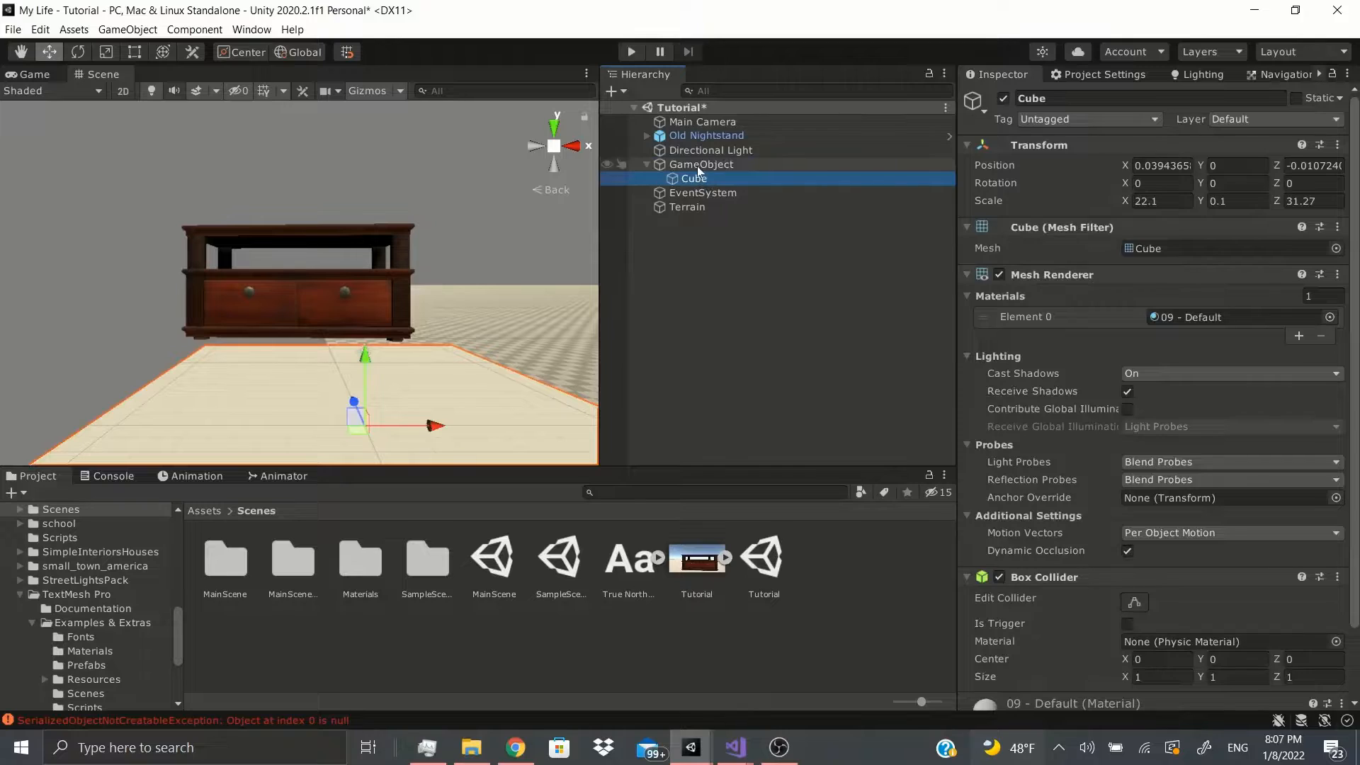
pyautogui.click(684, 162)
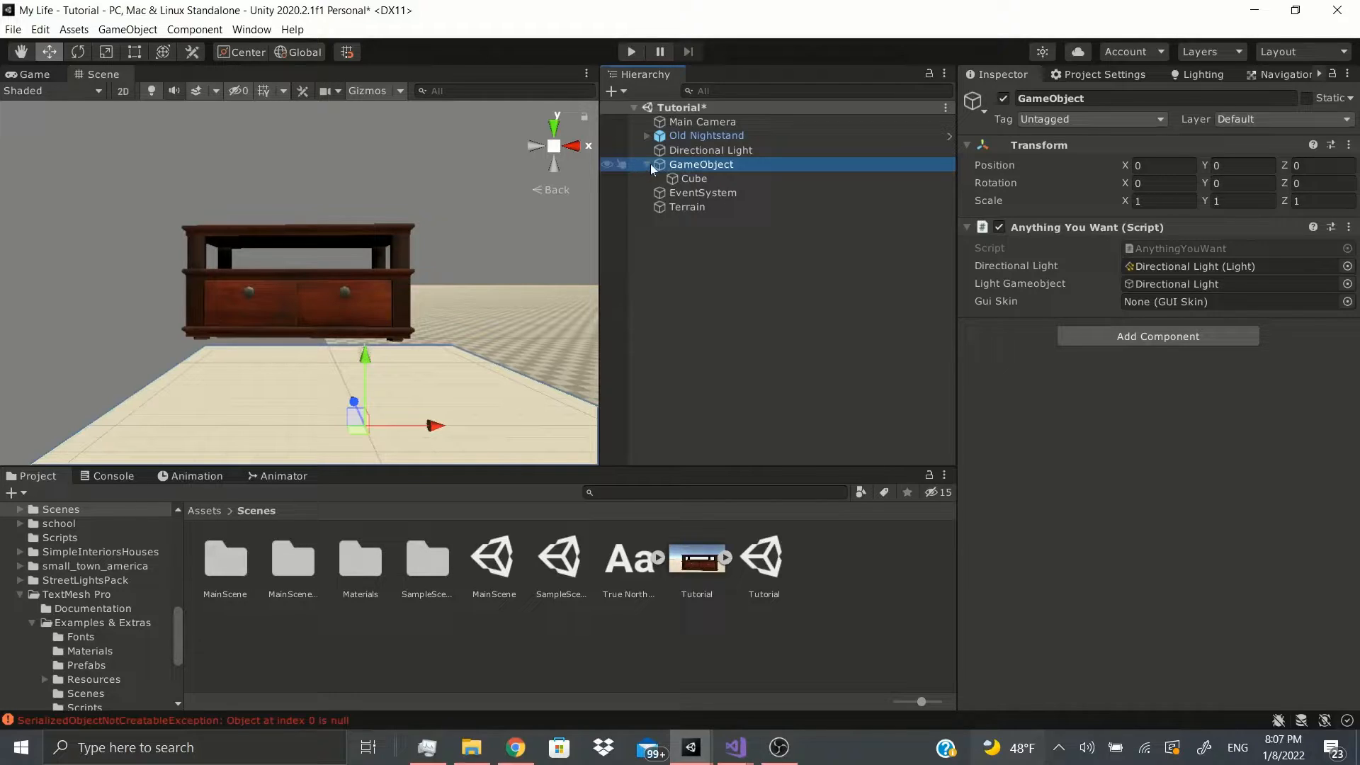
pyautogui.click(604, 177)
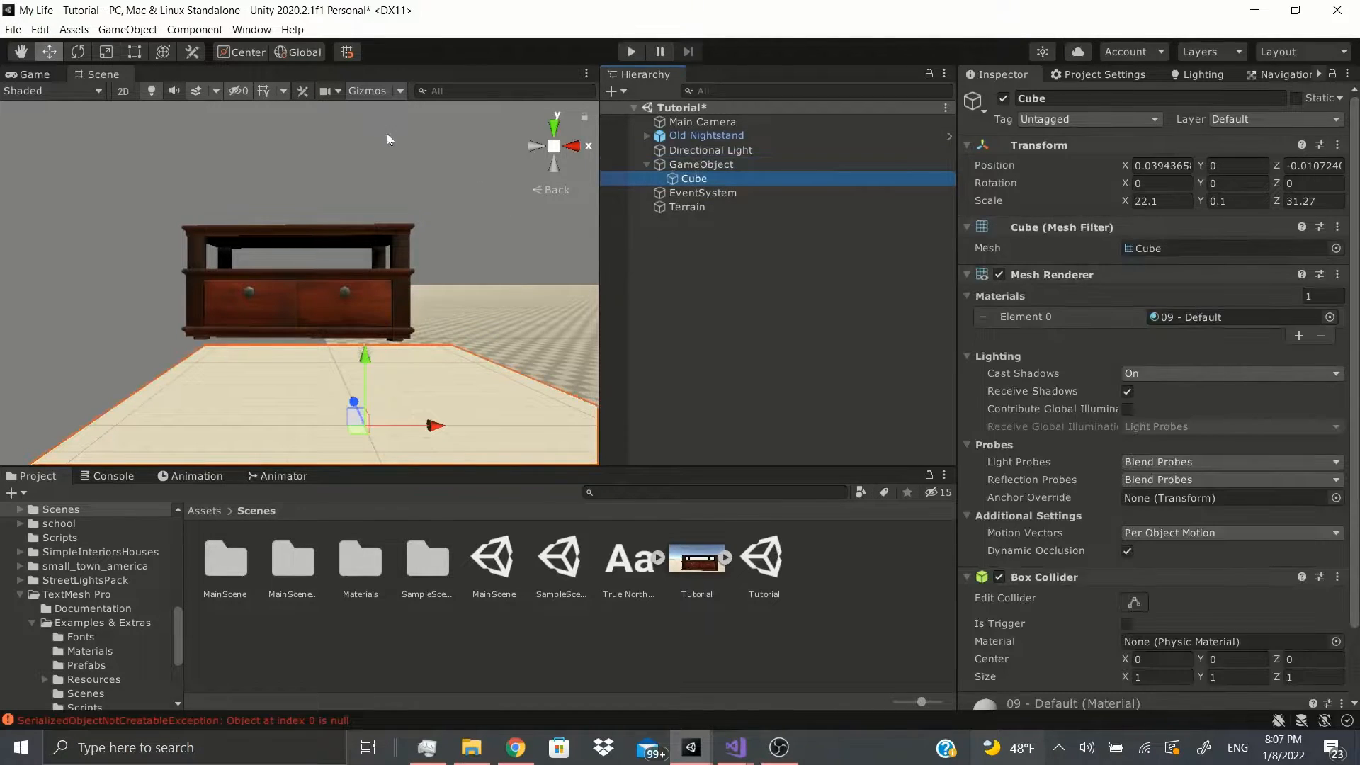
# Invert the selection from the Cube to all other scene objects, and invert it again to return to the Cube.
pyautogui.click(41, 29)
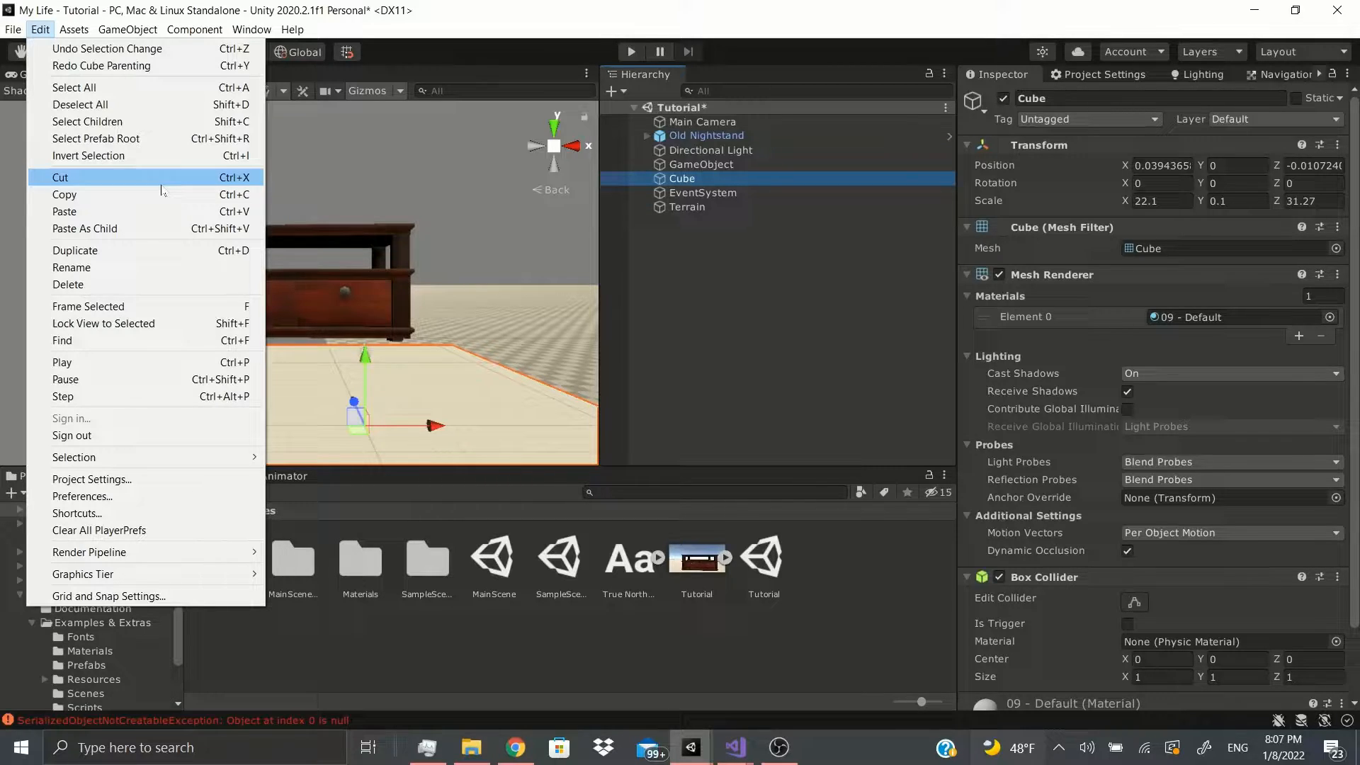
pyautogui.click(130, 155)
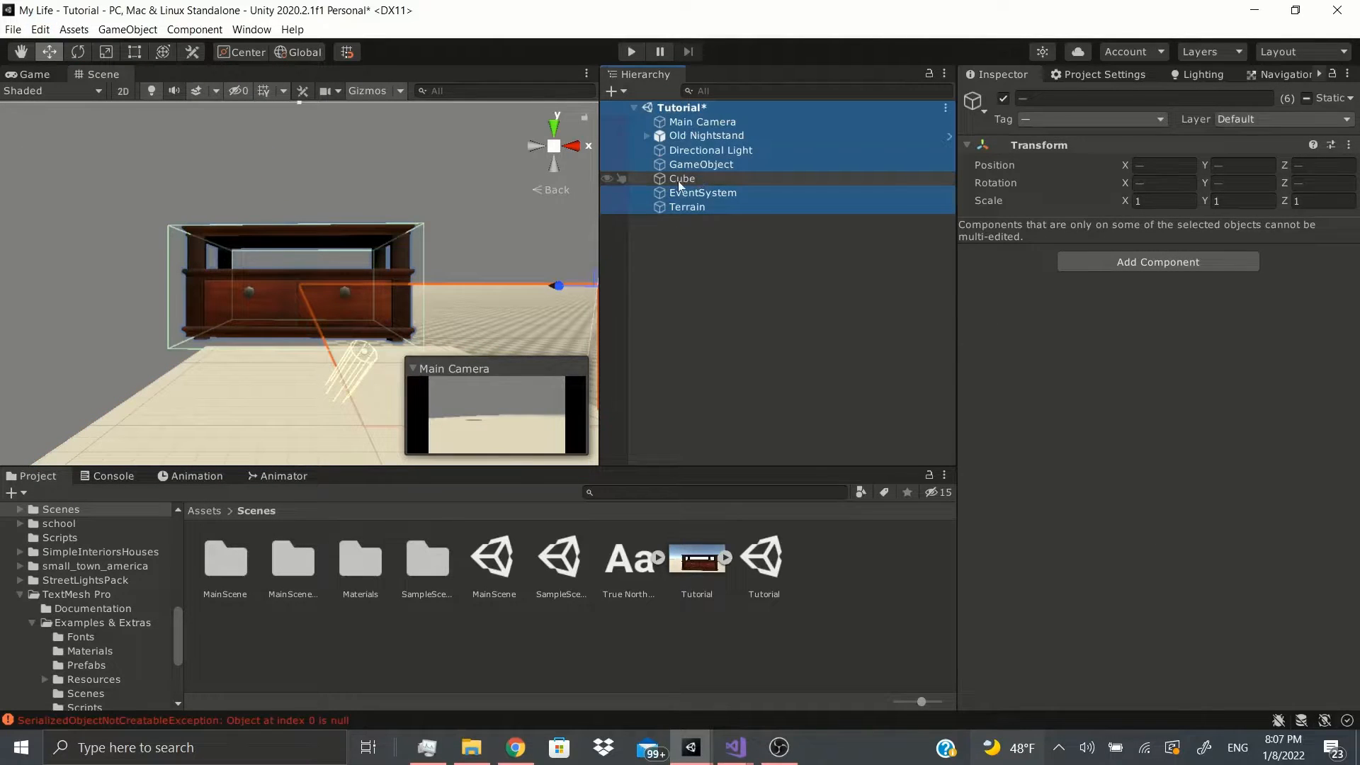
pyautogui.click(74, 29)
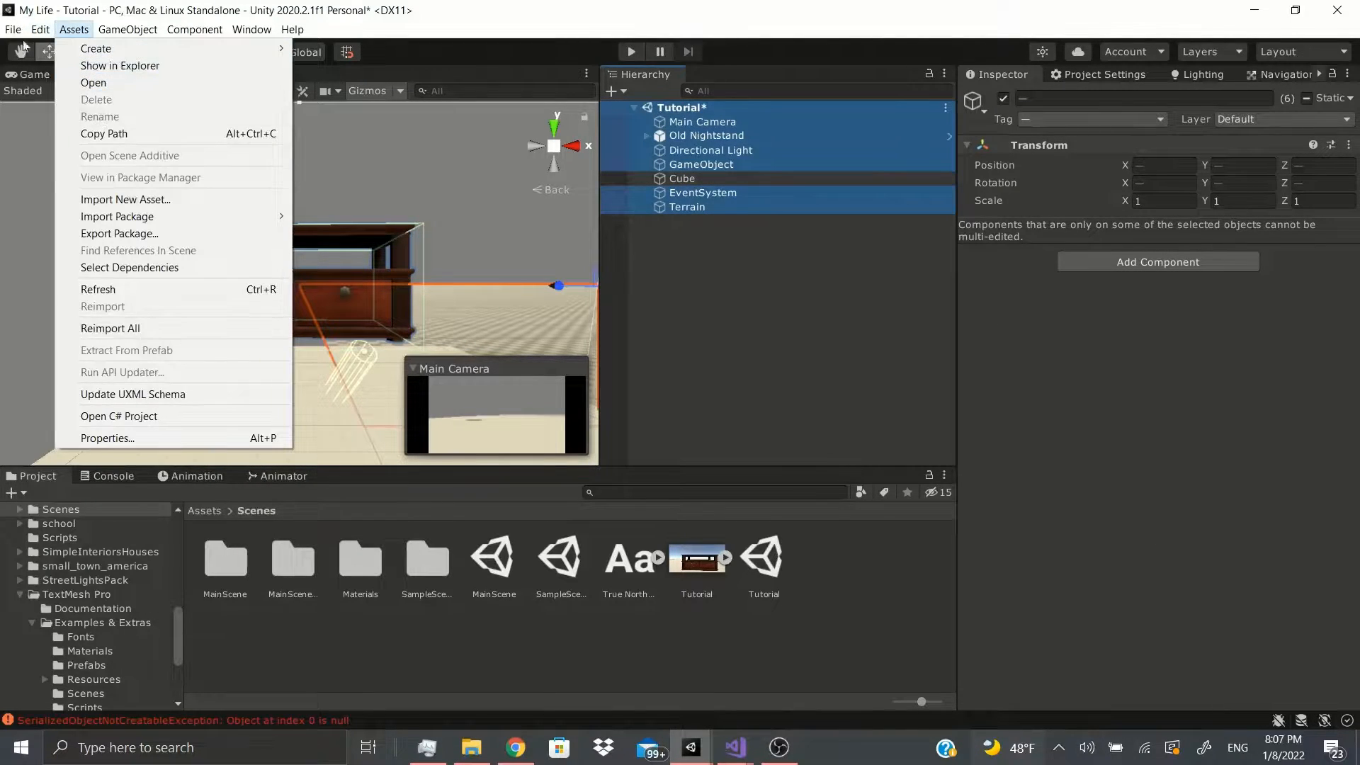
pyautogui.click(89, 156)
# Expand Old Nightstand, select its child NightstandDetail03, and jump to the child's prefab root with Select Prefab Root.
pyautogui.click(41, 29)
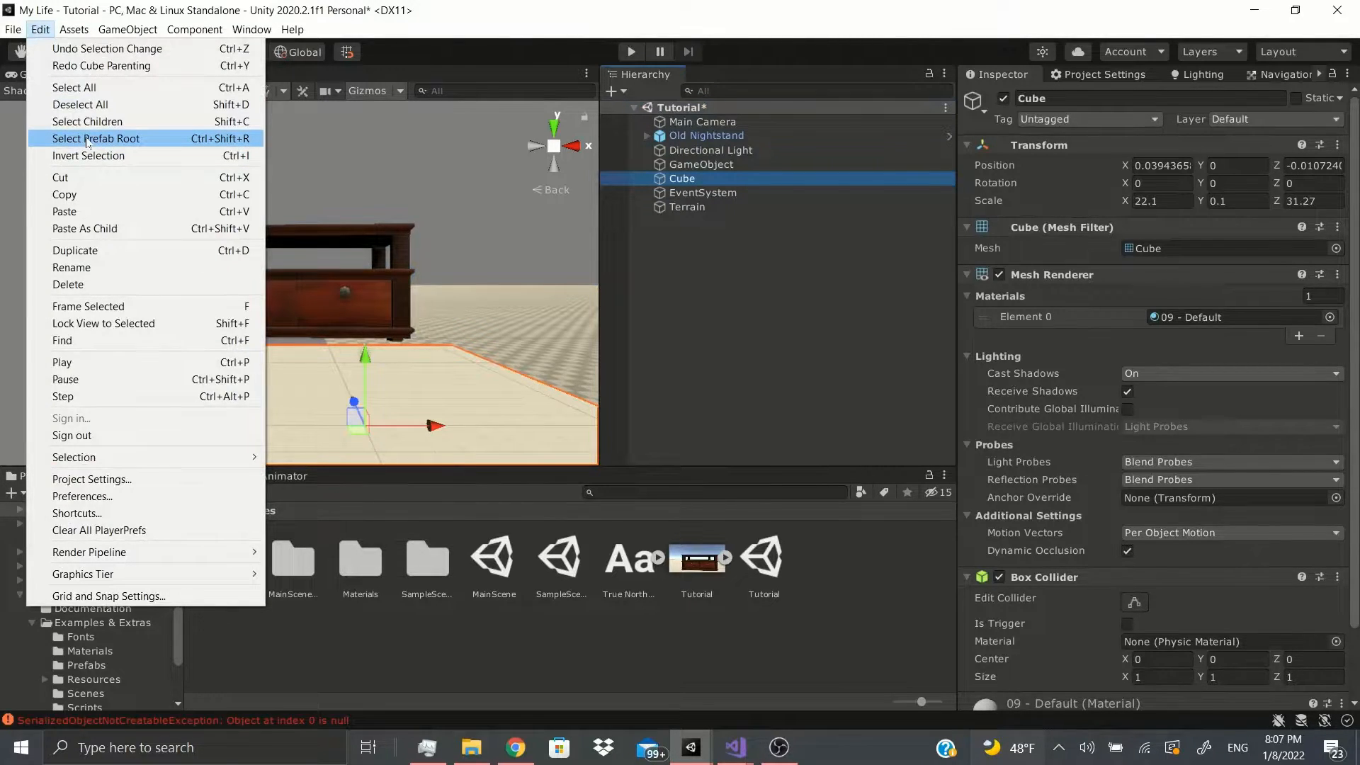
pyautogui.click(644, 138)
pyautogui.click(720, 182)
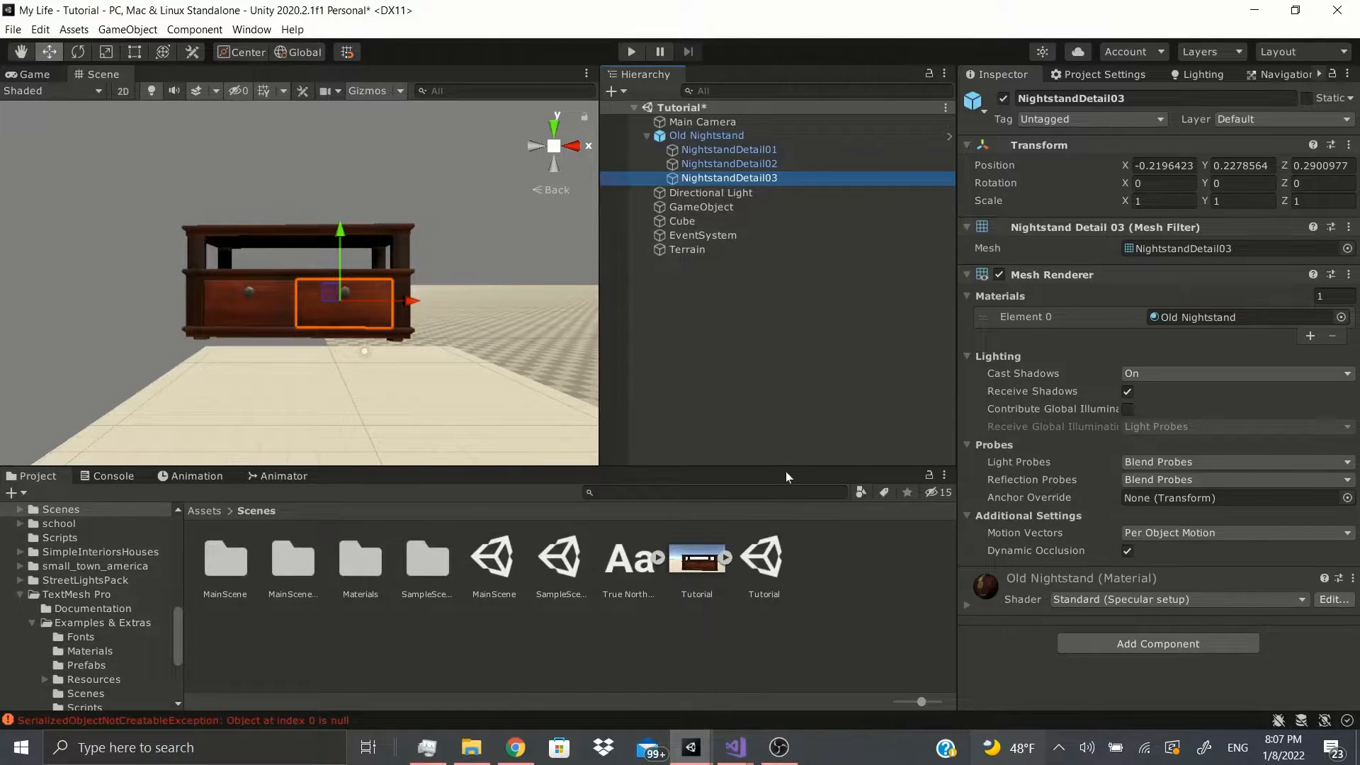
pyautogui.click(41, 29)
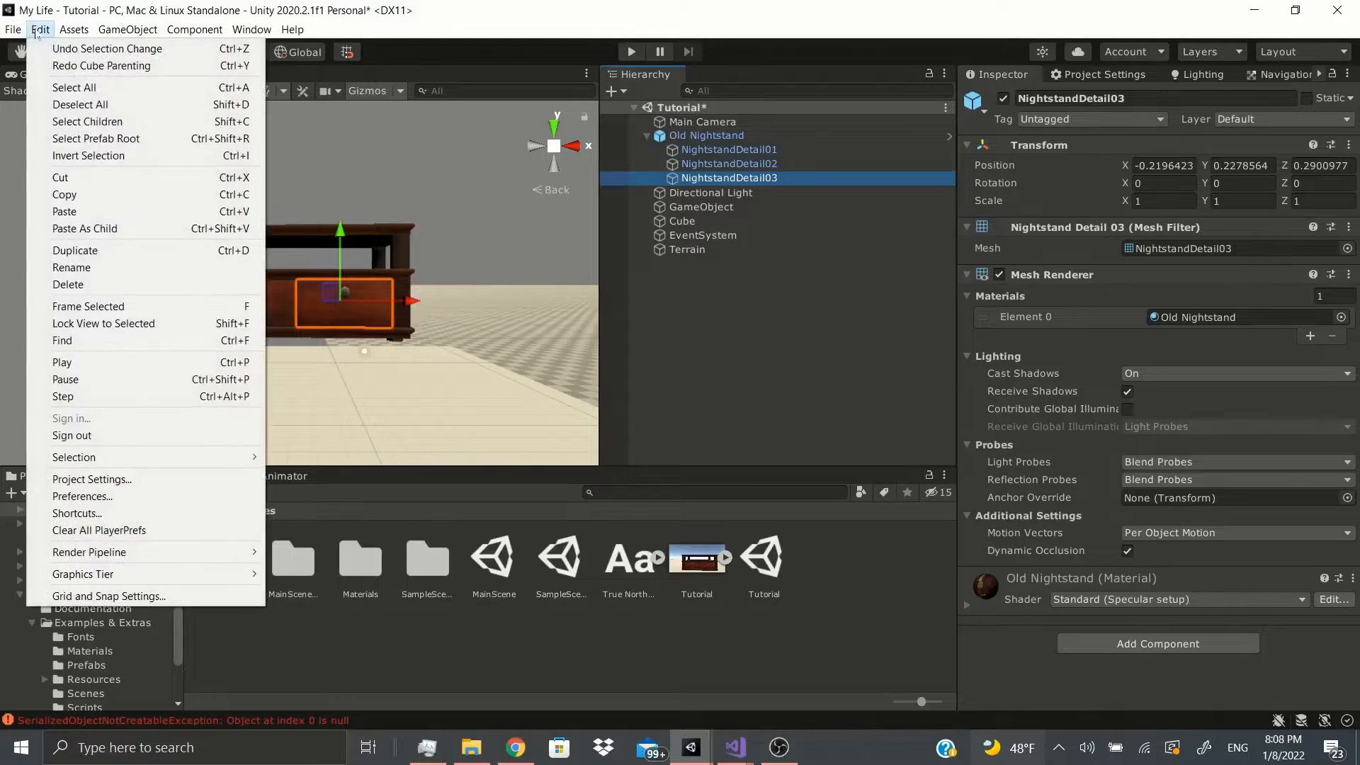
pyautogui.click(142, 133)
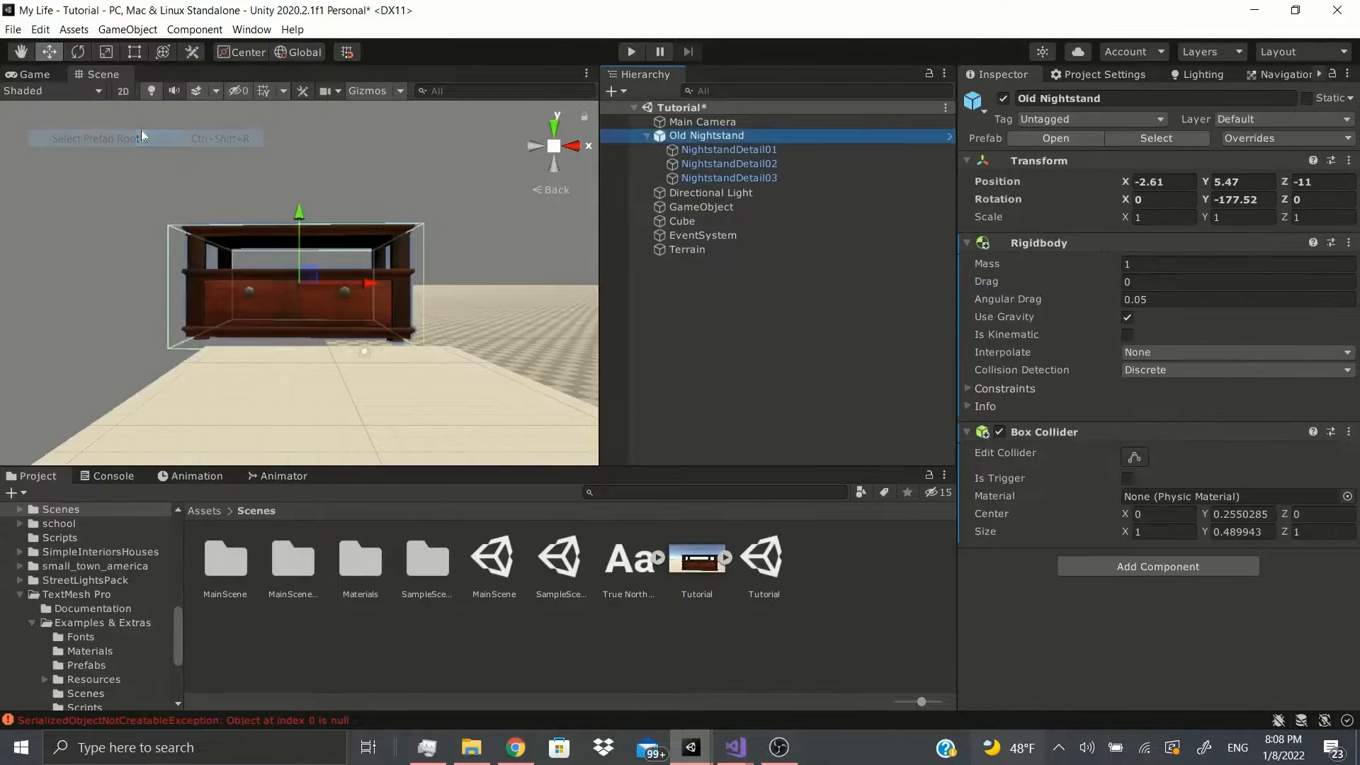
# Try to delete NightstandDetail01 through NightstandDetail03 from Old Nightstand.
pyautogui.click(703, 149)
pyautogui.keyDown('shift'); pyautogui.click(720, 180); pyautogui.keyUp('shift')
pyautogui.press('Delete')
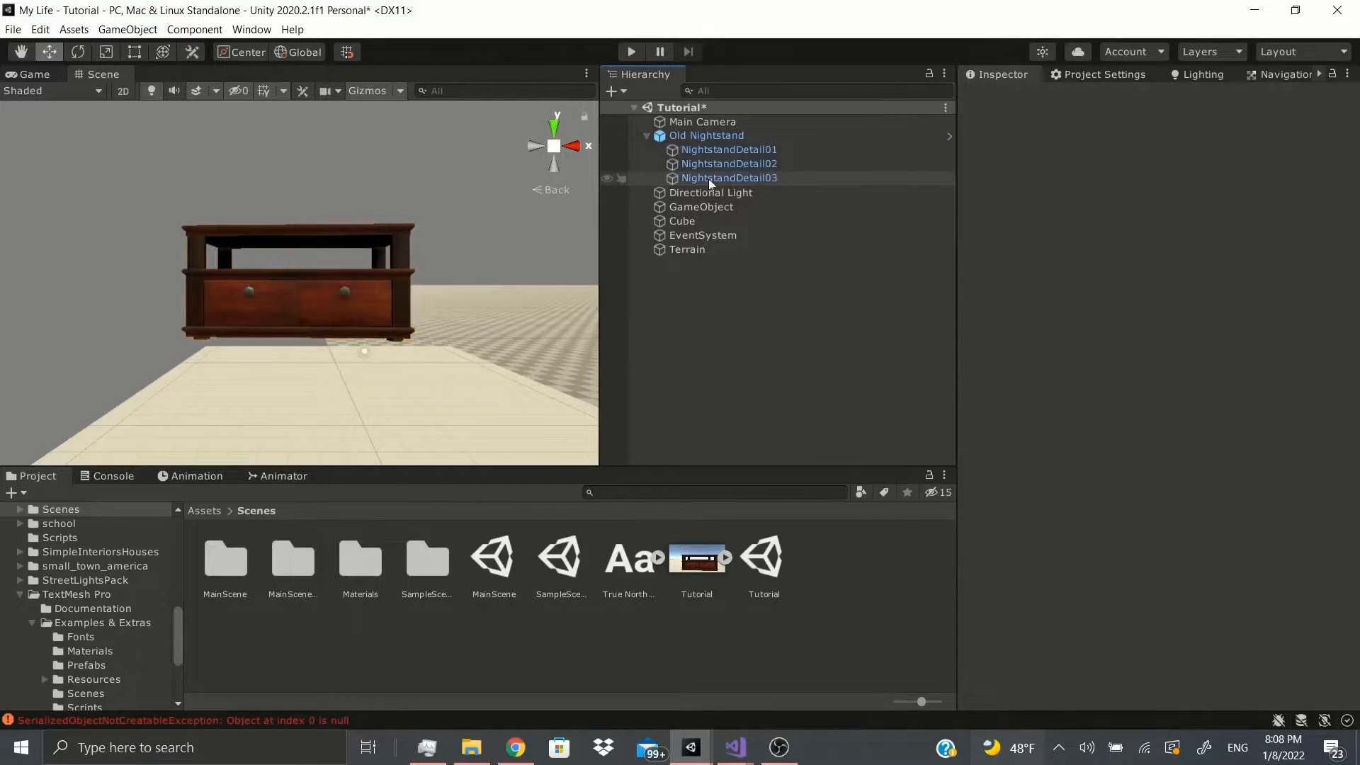
# Select NightstandDetail01 through NightstandDetail03 and paste 14 sets of copies of them under Old Nightstand.
pyautogui.click(719, 150)
pyautogui.keyDown('shift'); pyautogui.click(727, 179); pyautogui.keyUp('shift')
pyautogui.hotkey('ctrl', 'v')
pyautogui.hotkey('ctrl', 'v')
pyautogui.hotkey('ctrl', 'v')
pyautogui.hotkey('ctrl', 'v')
pyautogui.hotkey('ctrl', 'v')
pyautogui.hotkey('ctrl', 'v')
pyautogui.hotkey('ctrl', 'v')
pyautogui.hotkey('ctrl', 'v')
pyautogui.hotkey('ctrl', 'v')
pyautogui.hotkey('ctrl', 'v')
pyautogui.hotkey('ctrl', 'v')
pyautogui.hotkey('ctrl', 'v')
pyautogui.hotkey('ctrl', 'v')
pyautogui.hotkey('ctrl', 'v')
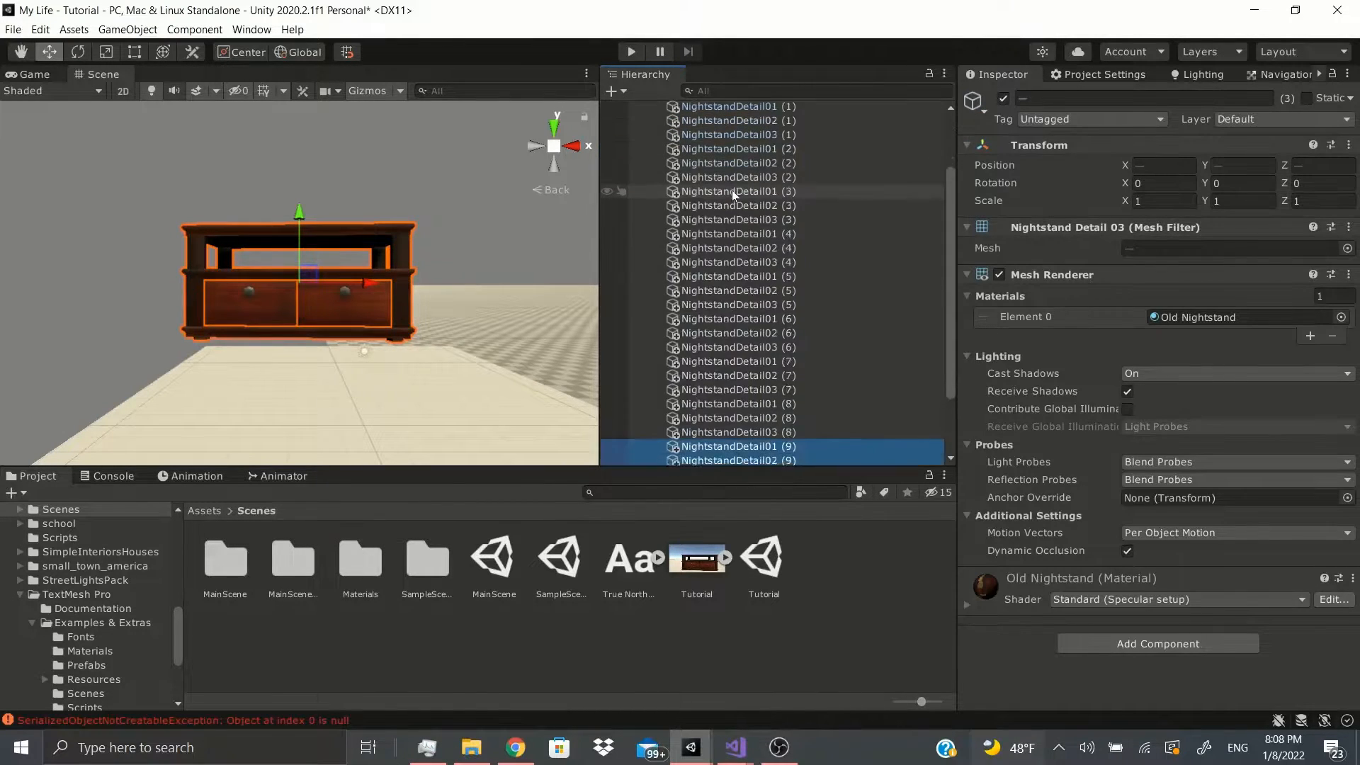
# Try Select Prefab Root on the pasted nightstand detail copies.
pyautogui.click(40, 29)
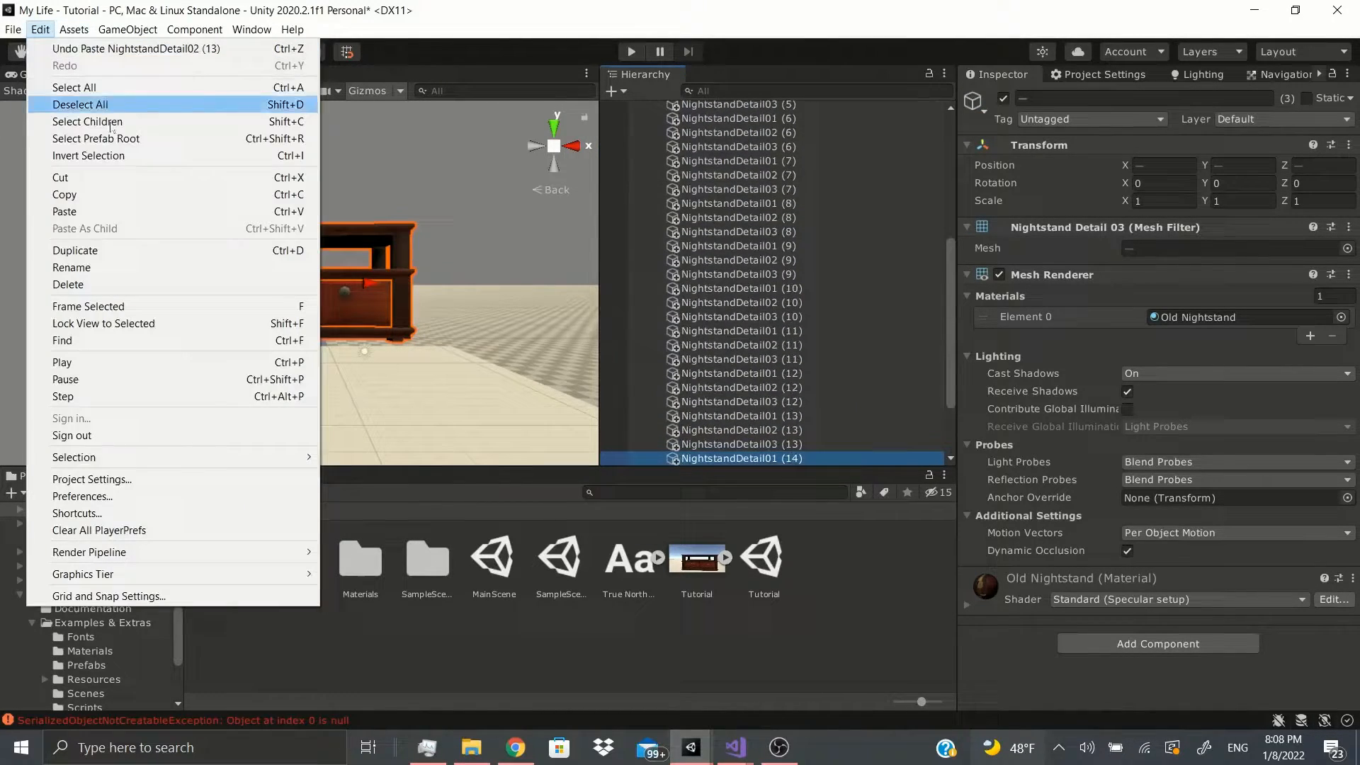
pyautogui.click(73, 138)
pyautogui.scroll(10, 762, 198)
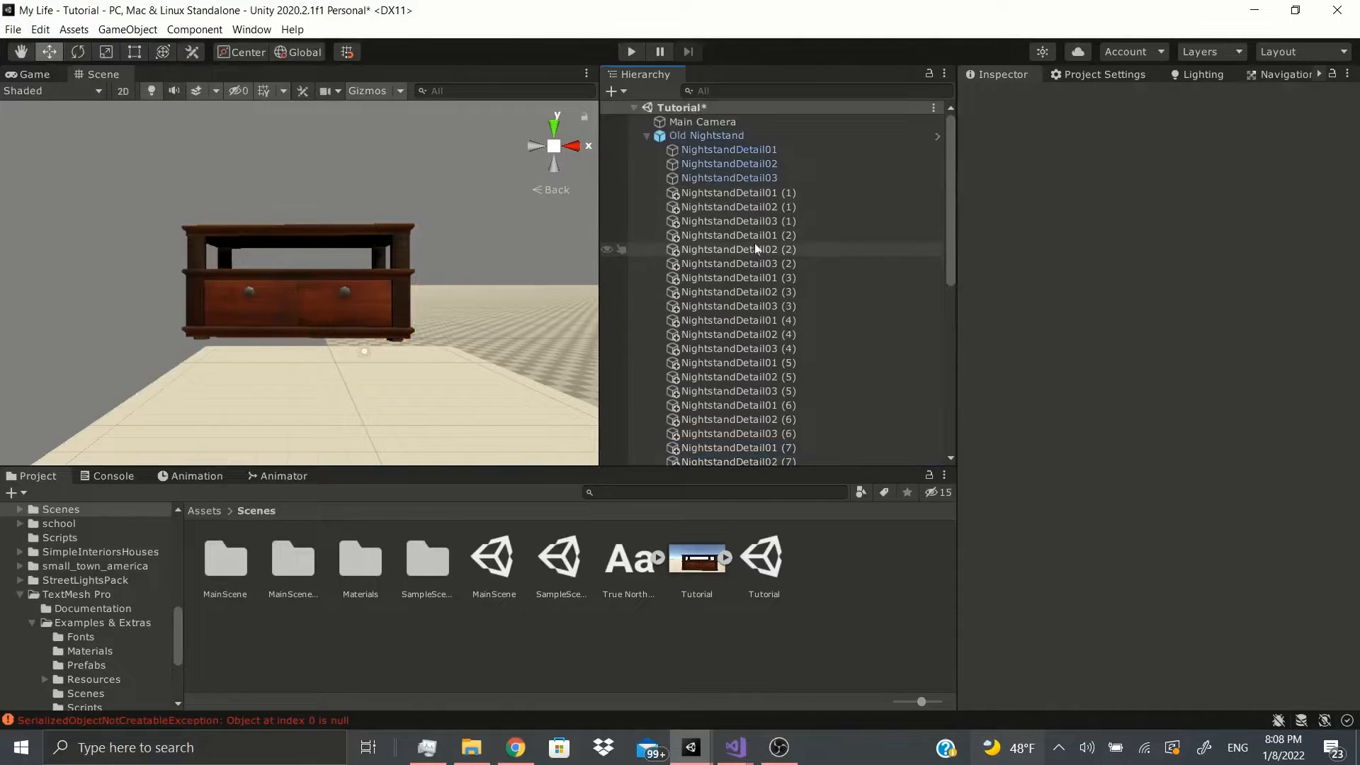
# Select Old Nightstand and apply all of its overrides to the prefab.
pyautogui.click(720, 137)
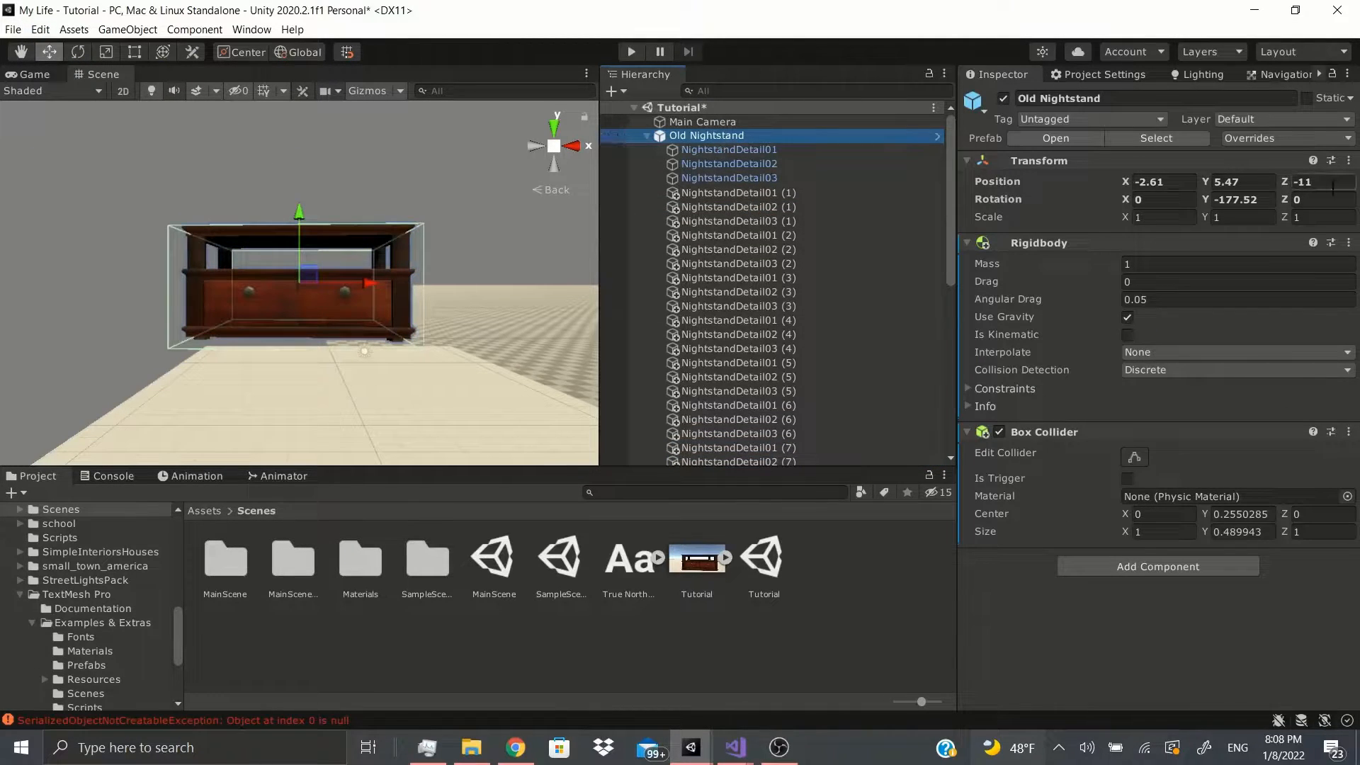
pyautogui.click(1300, 136)
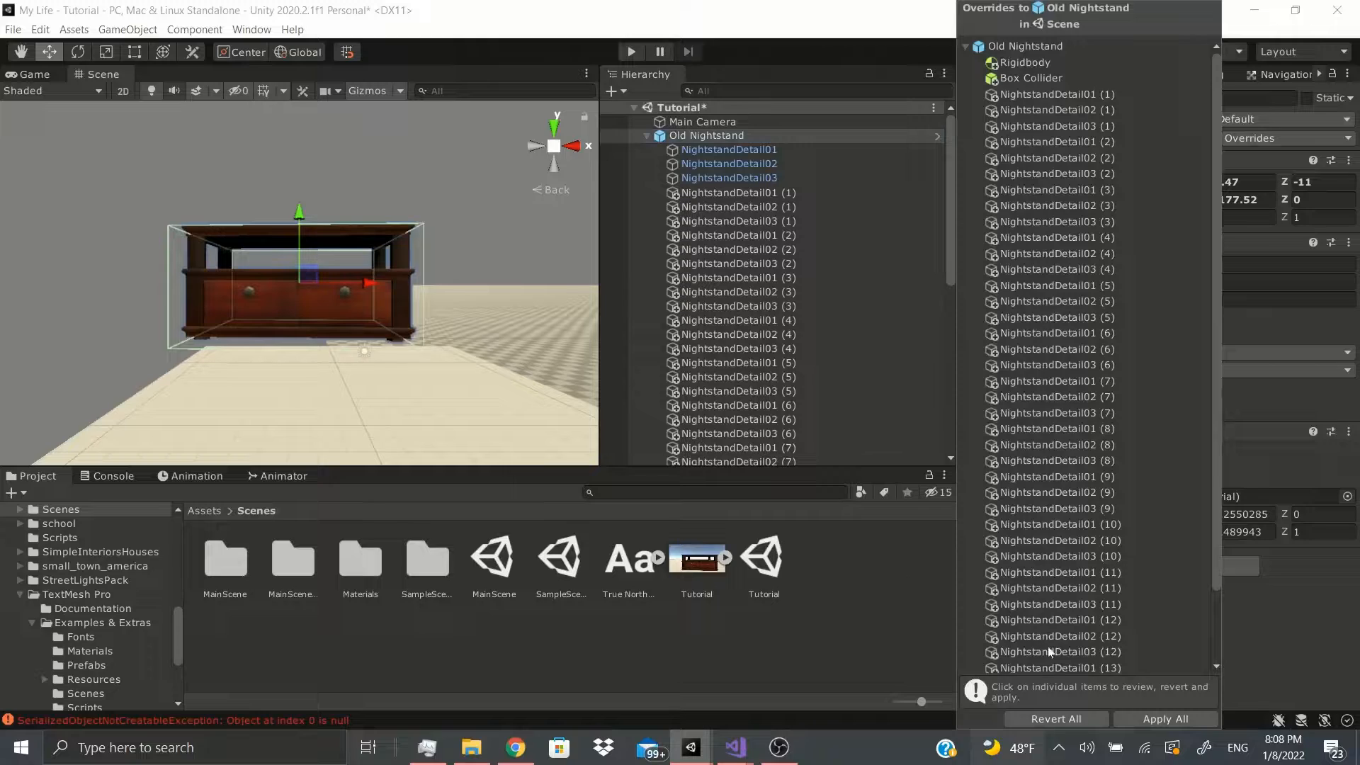
pyautogui.click(1169, 718)
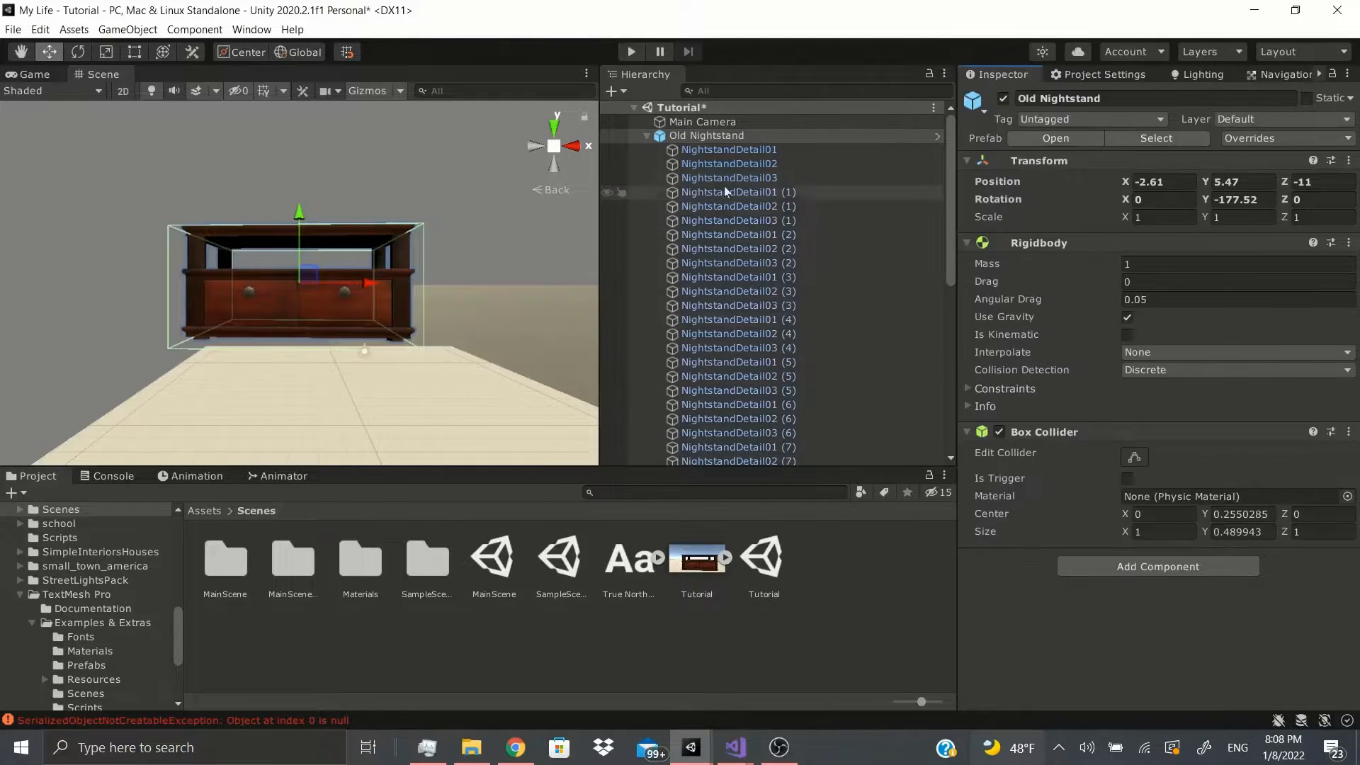
# Select the last copy, NightstandDetail03 (14), and use Select Prefab Root to reach Old Nightstand.
pyautogui.click(769, 346)
pyautogui.scroll(-8, 761, 334)
pyautogui.click(738, 386)
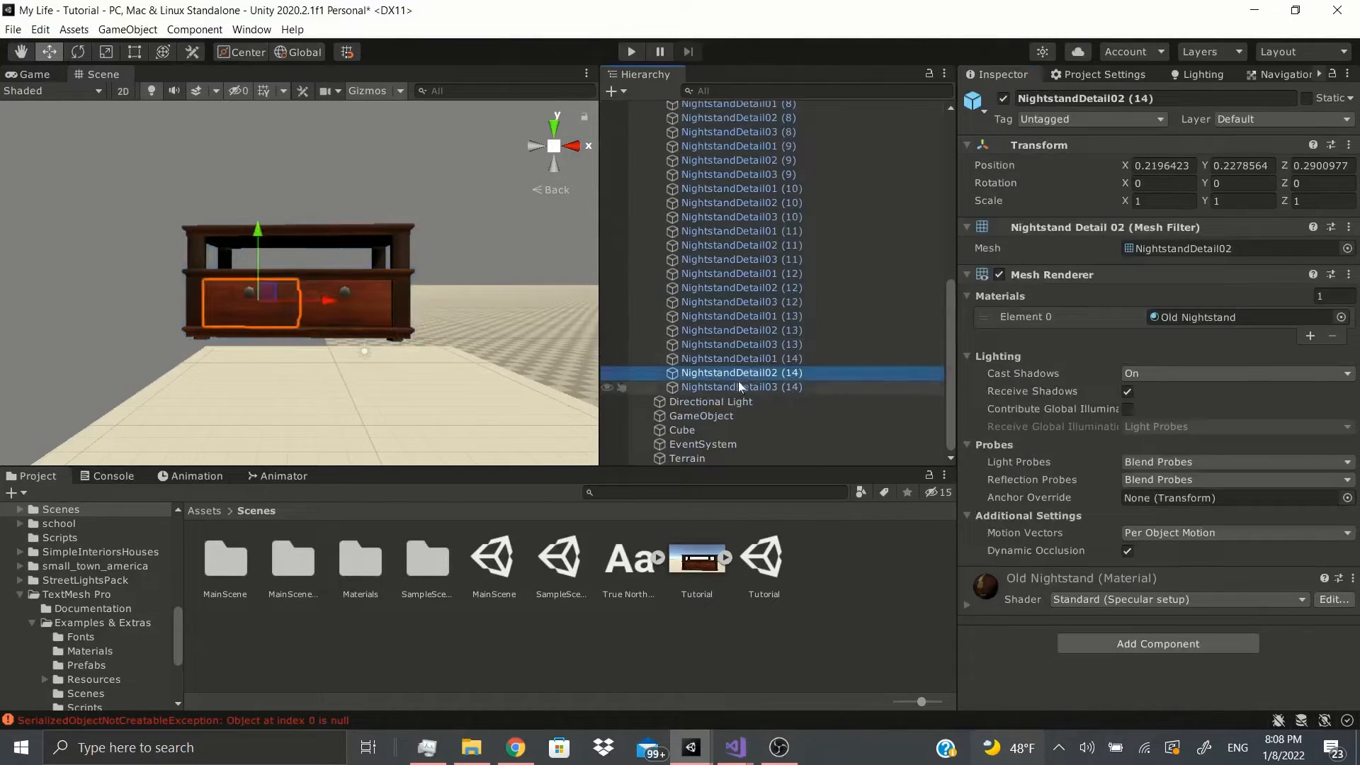
pyautogui.scroll(10, 740, 376)
pyautogui.scroll(-10, 742, 359)
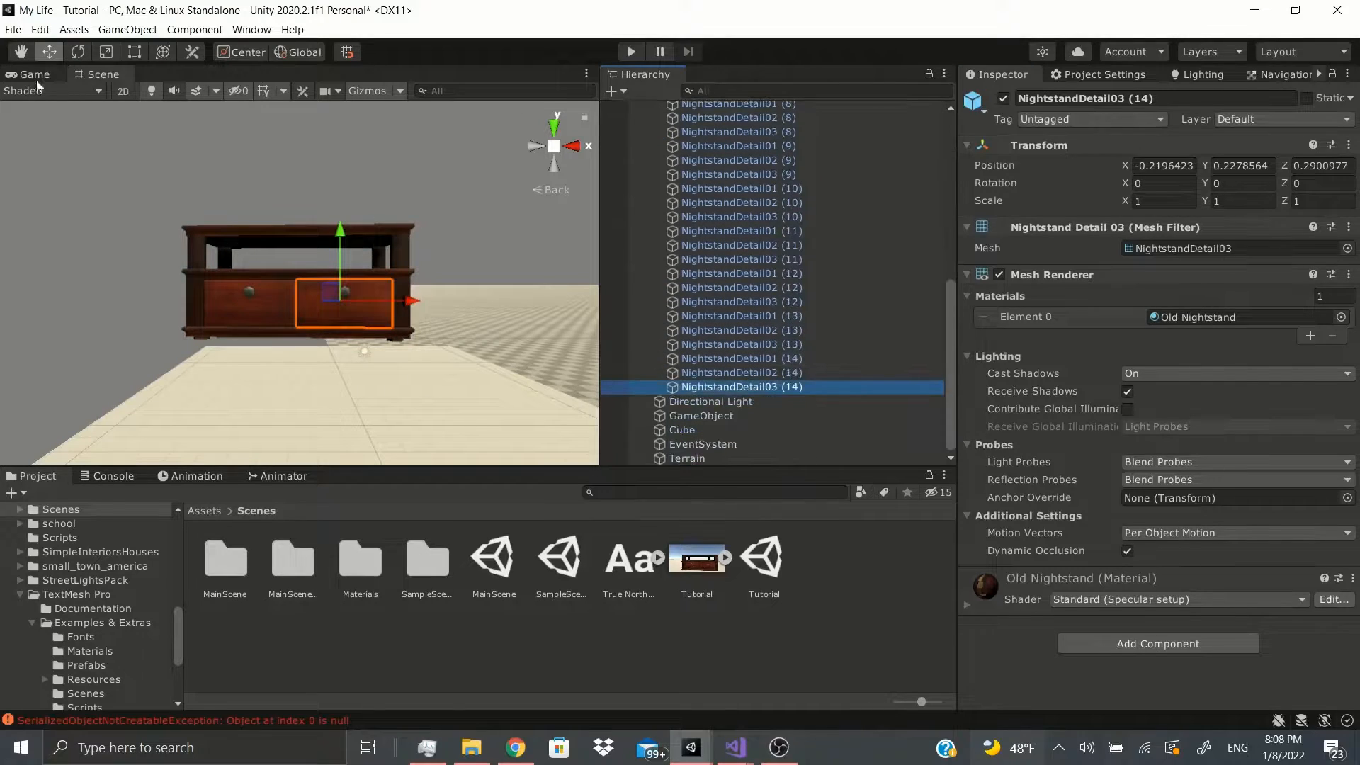
pyautogui.click(40, 29)
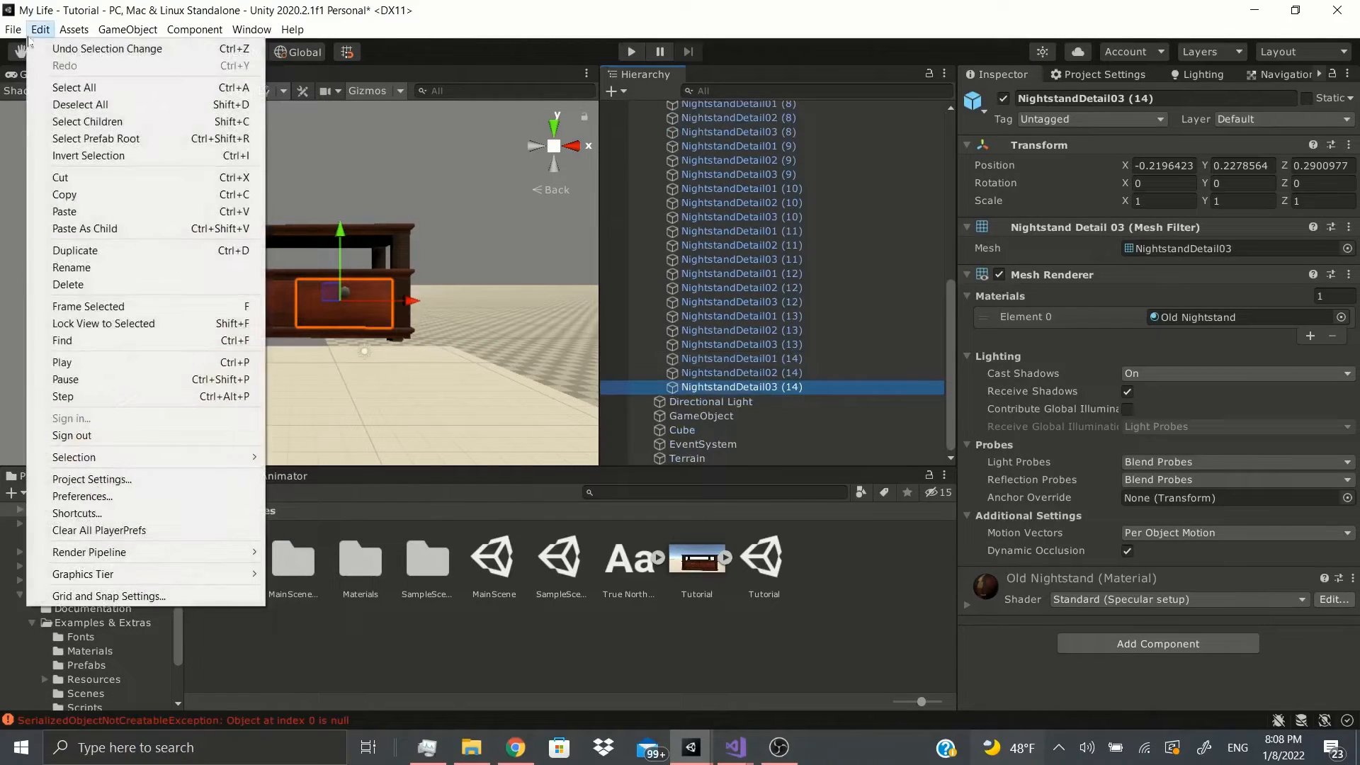
pyautogui.click(135, 136)
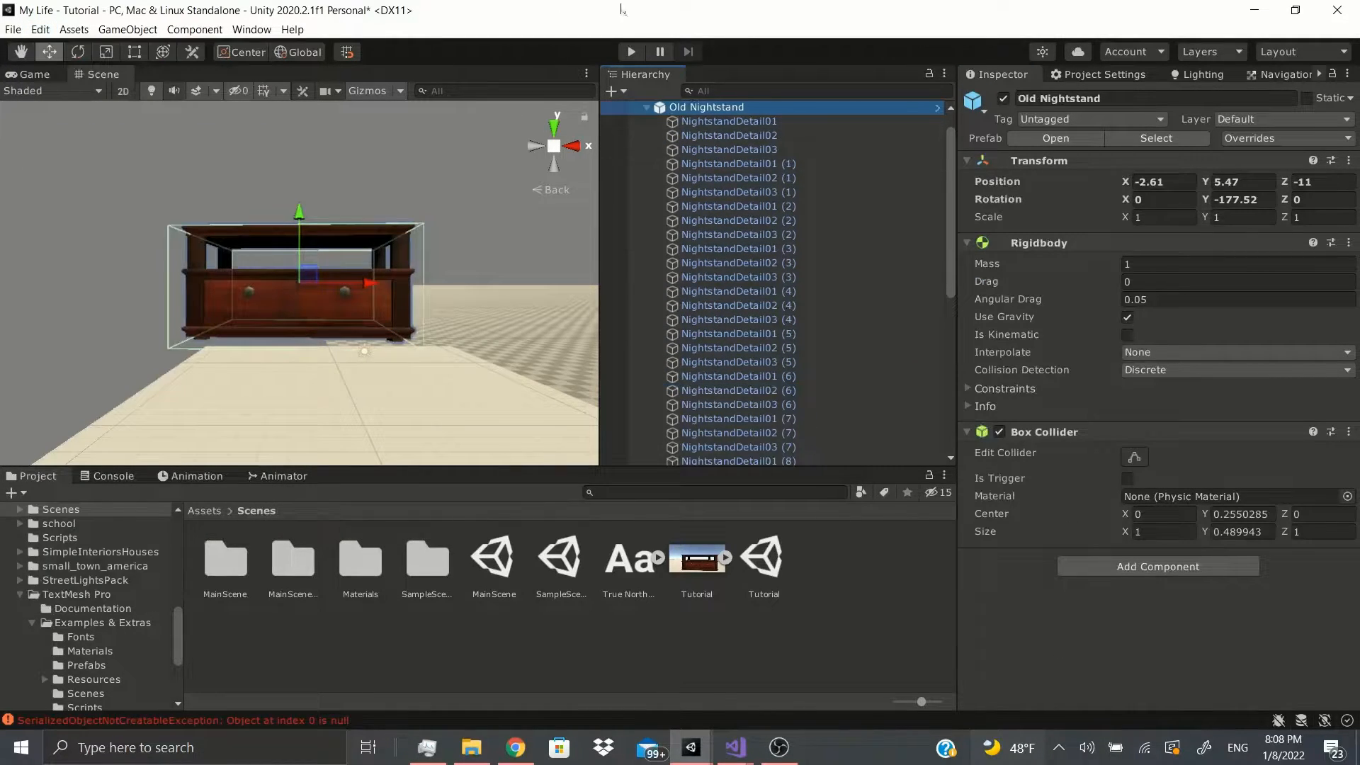
# Undo the prefab root selection, the applied overrides and the pasted copies under Old Nightstand.
pyautogui.hotkey('ctrl', 'z')
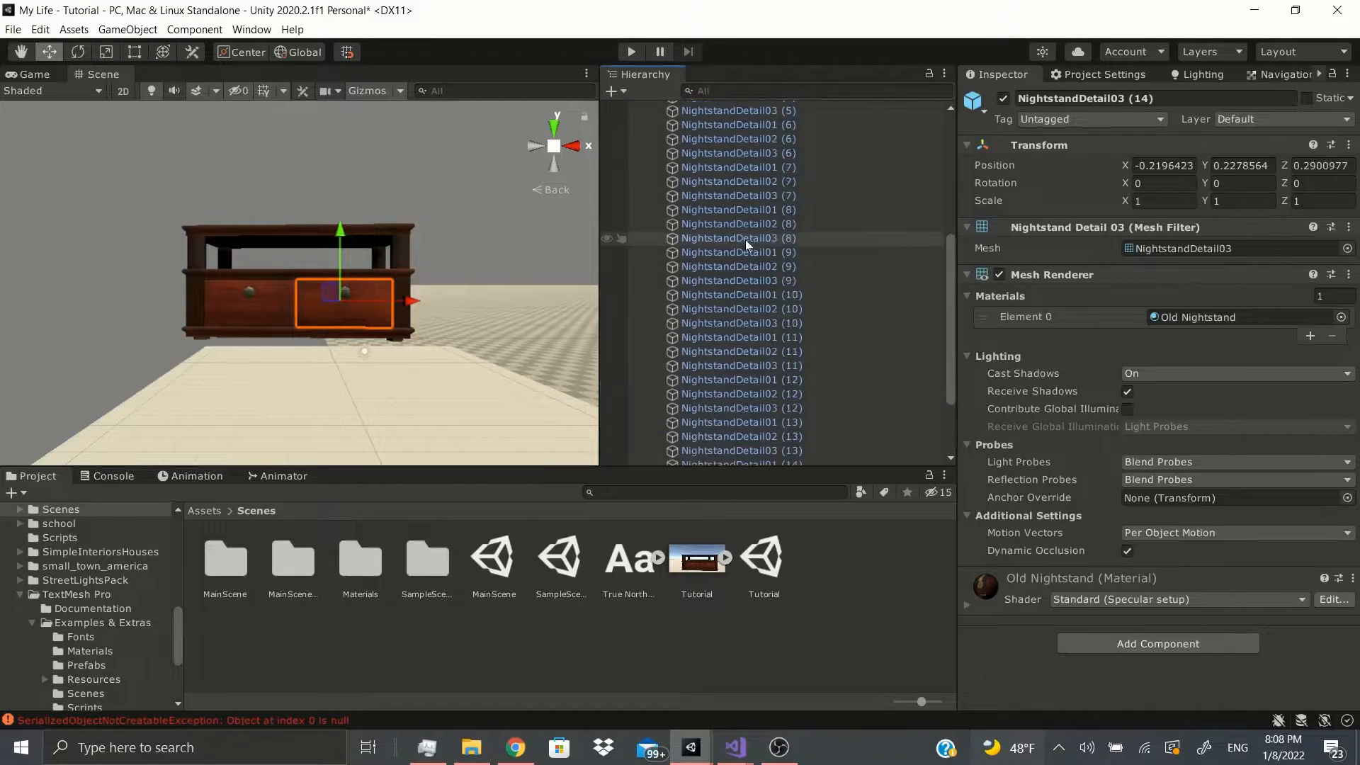
pyautogui.hotkey('ctrl', 'y')
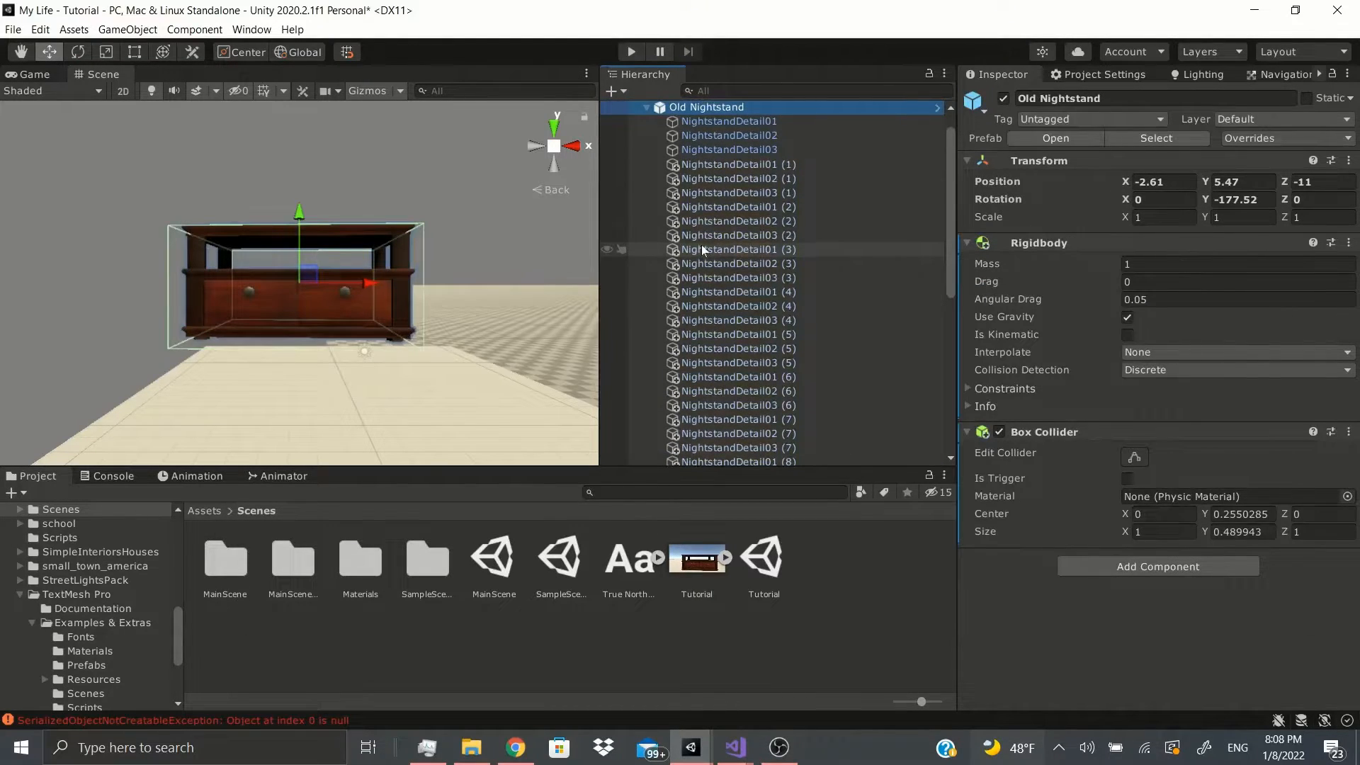
pyautogui.hotkey('ctrl', 'z')
pyautogui.hotkey('ctrl', 'z')
# Select Old Nightstand and extend the selection to its child objects with Select Children.
pyautogui.click(74, 29)
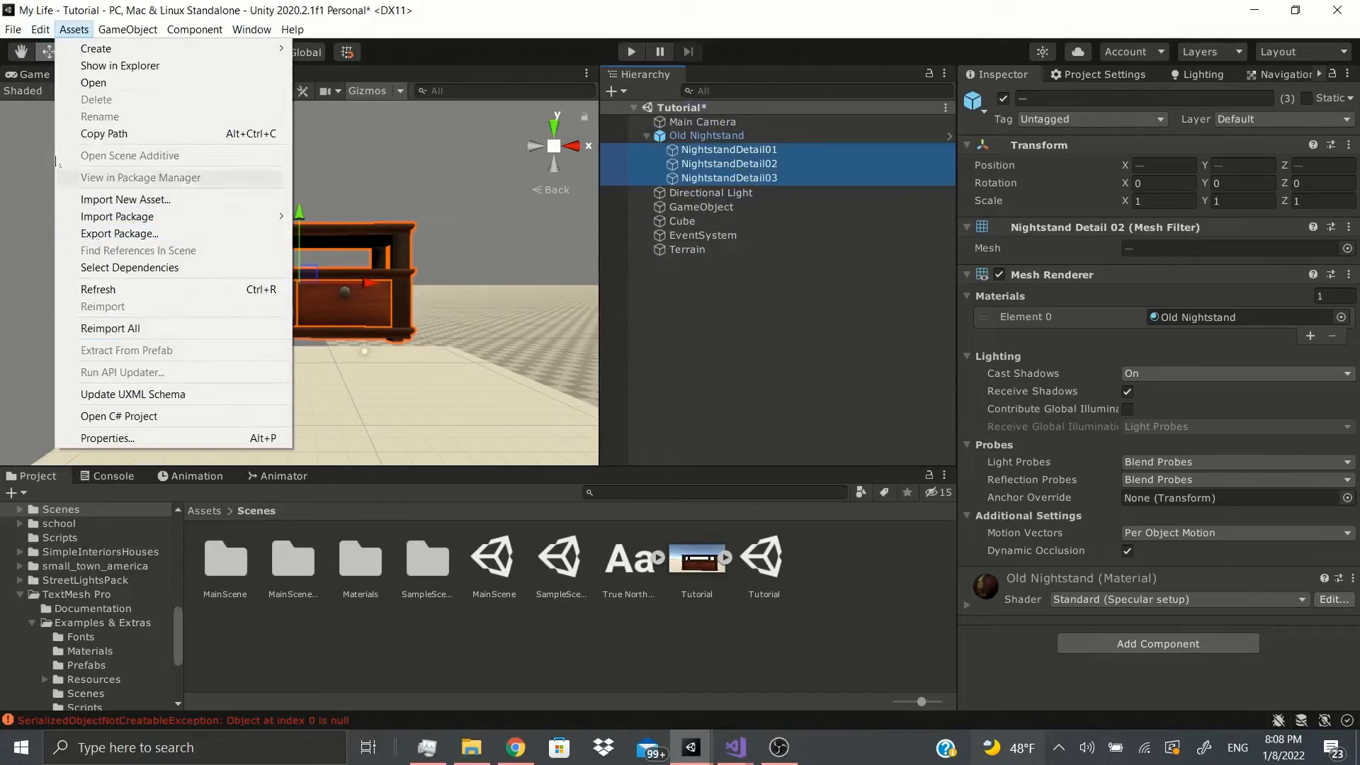
pyautogui.moveTo(41, 29)
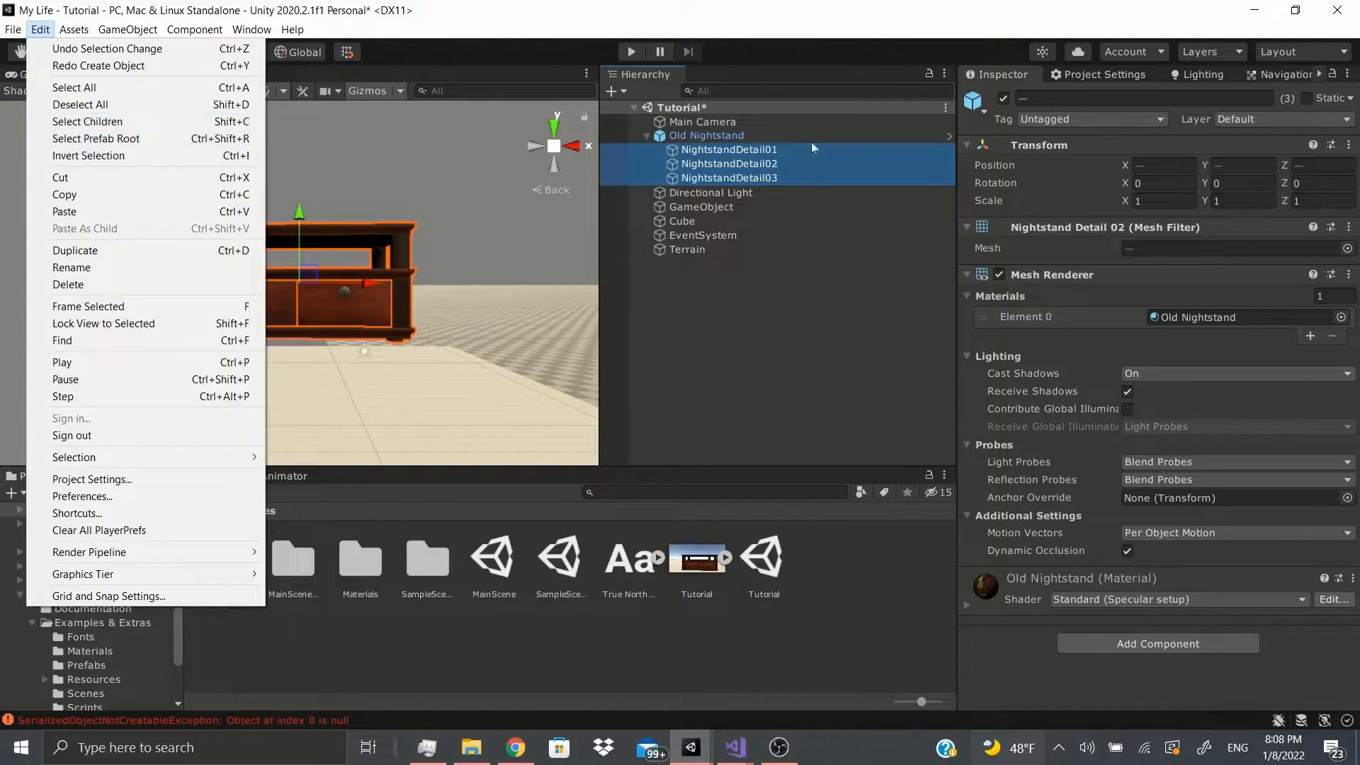
pyautogui.click(691, 136)
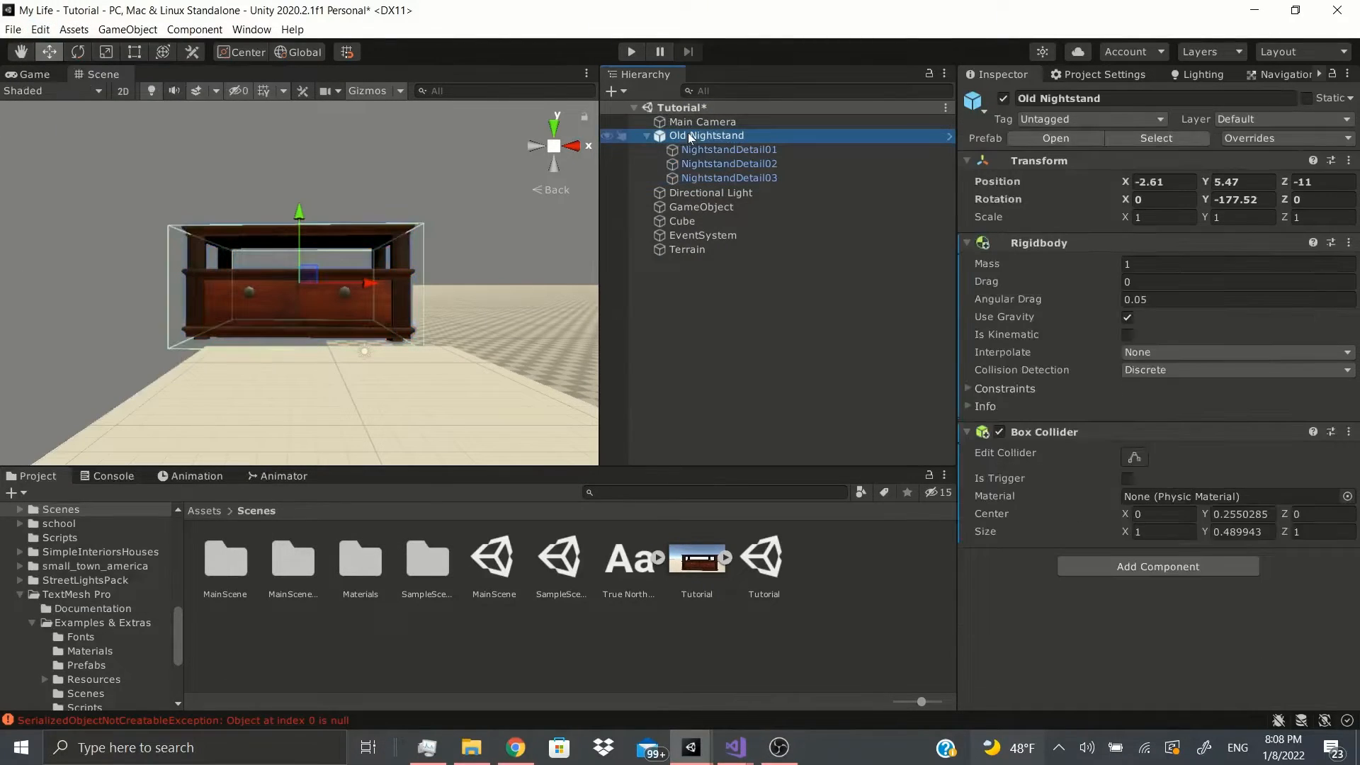
pyautogui.click(41, 29)
pyautogui.click(92, 122)
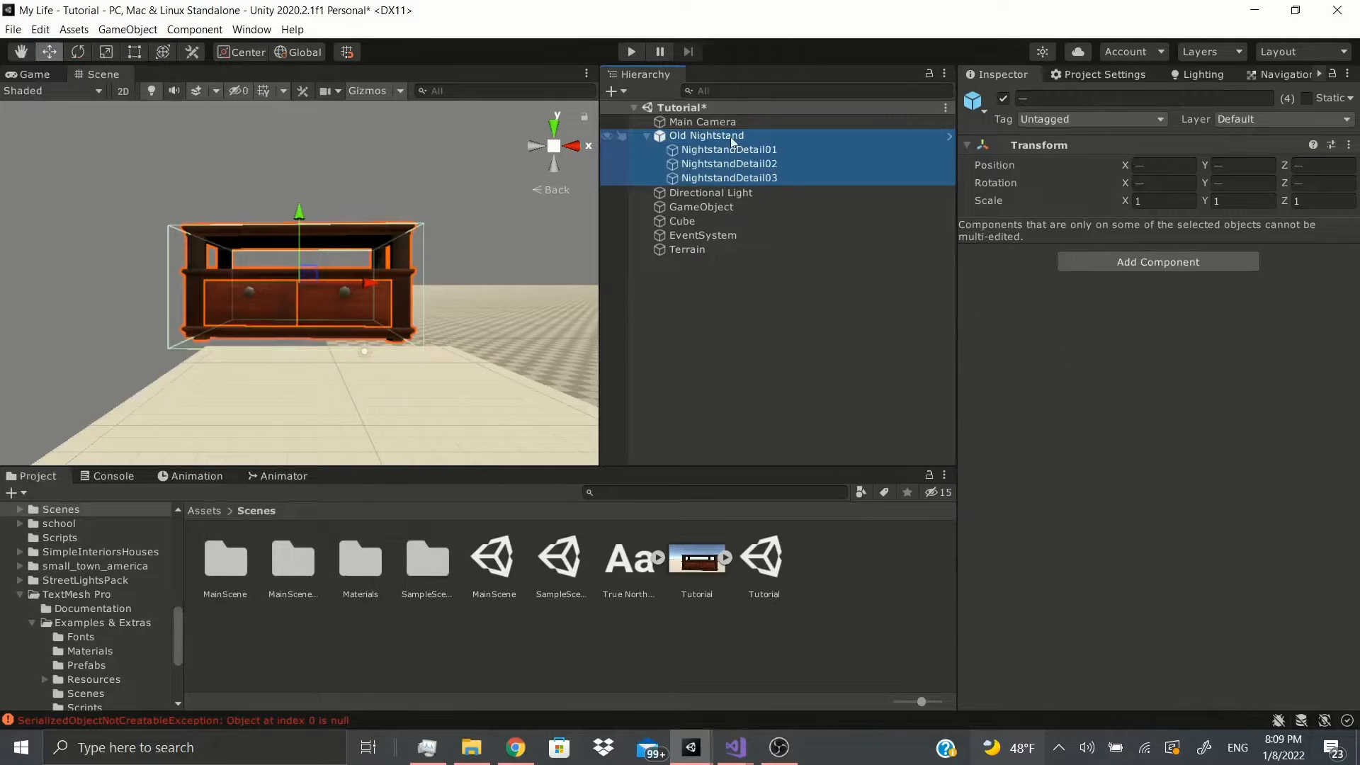
# Clear the selection with Deselect All, and select every object in the scene with Select All.
pyautogui.click(40, 29)
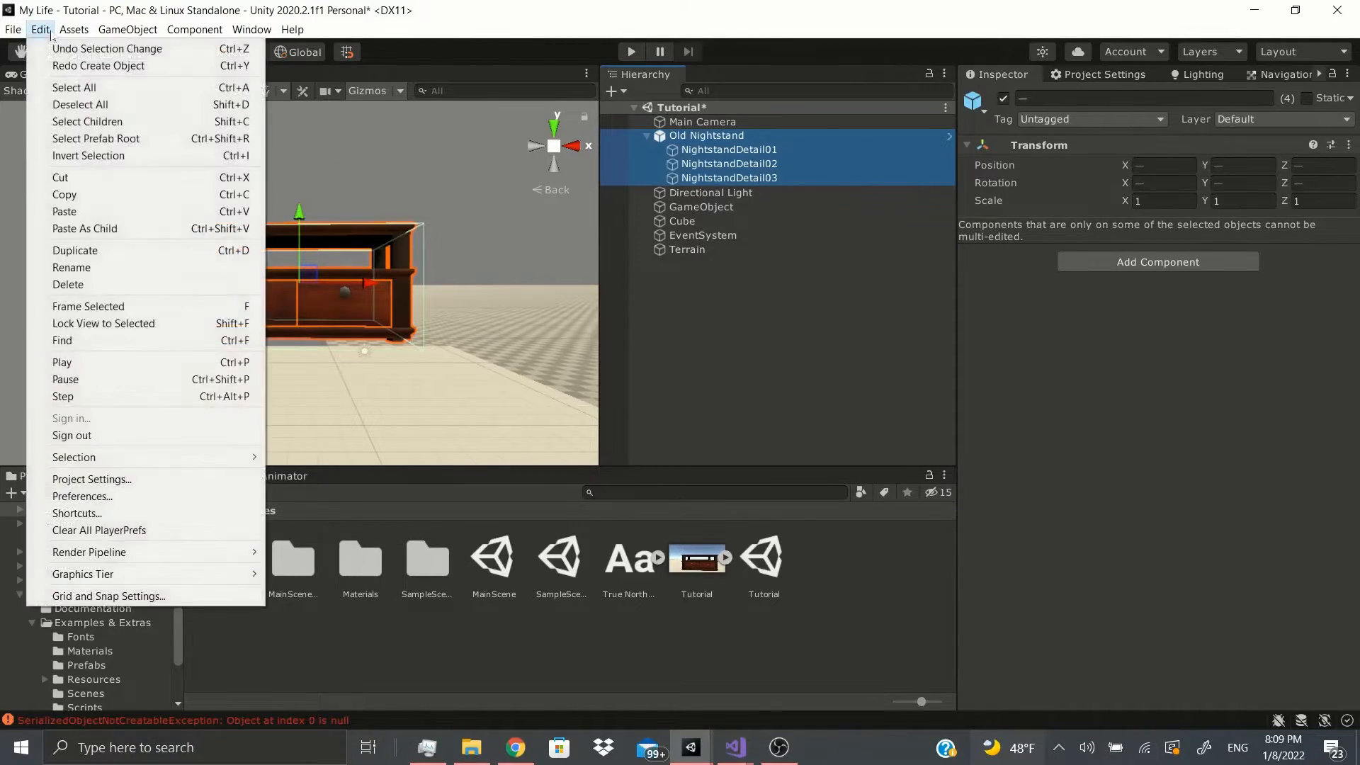
pyautogui.click(124, 107)
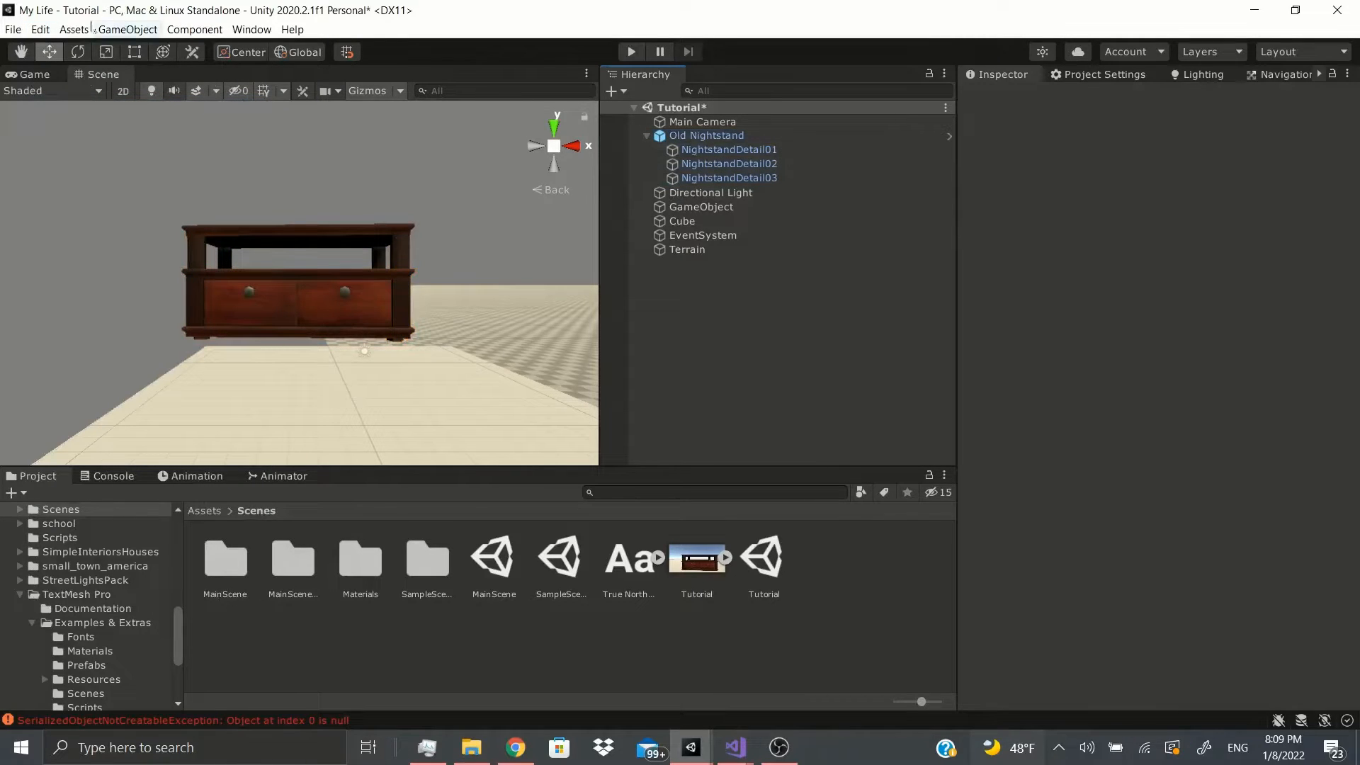
pyautogui.click(40, 29)
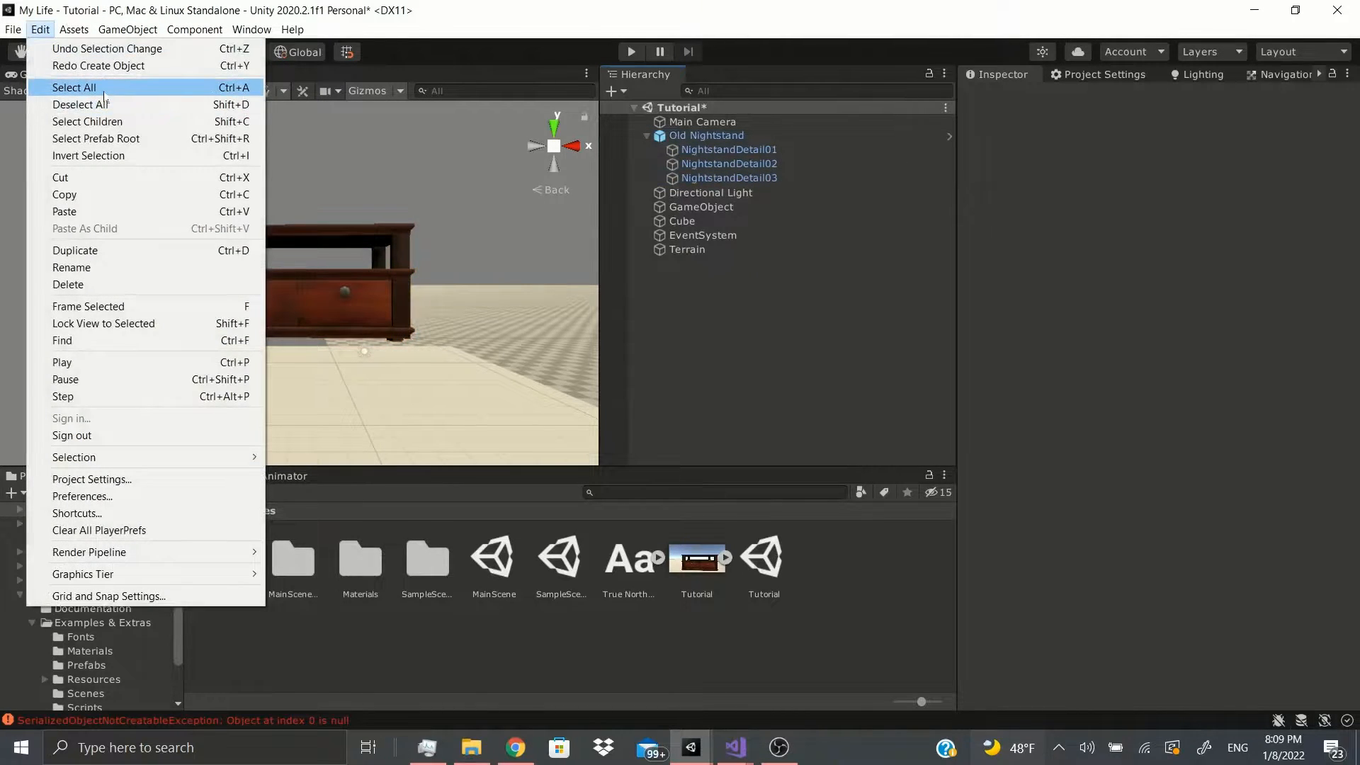
pyautogui.click(103, 91)
# Redo the creation of the nightstand detail copies, and undo it again.
pyautogui.click(40, 29)
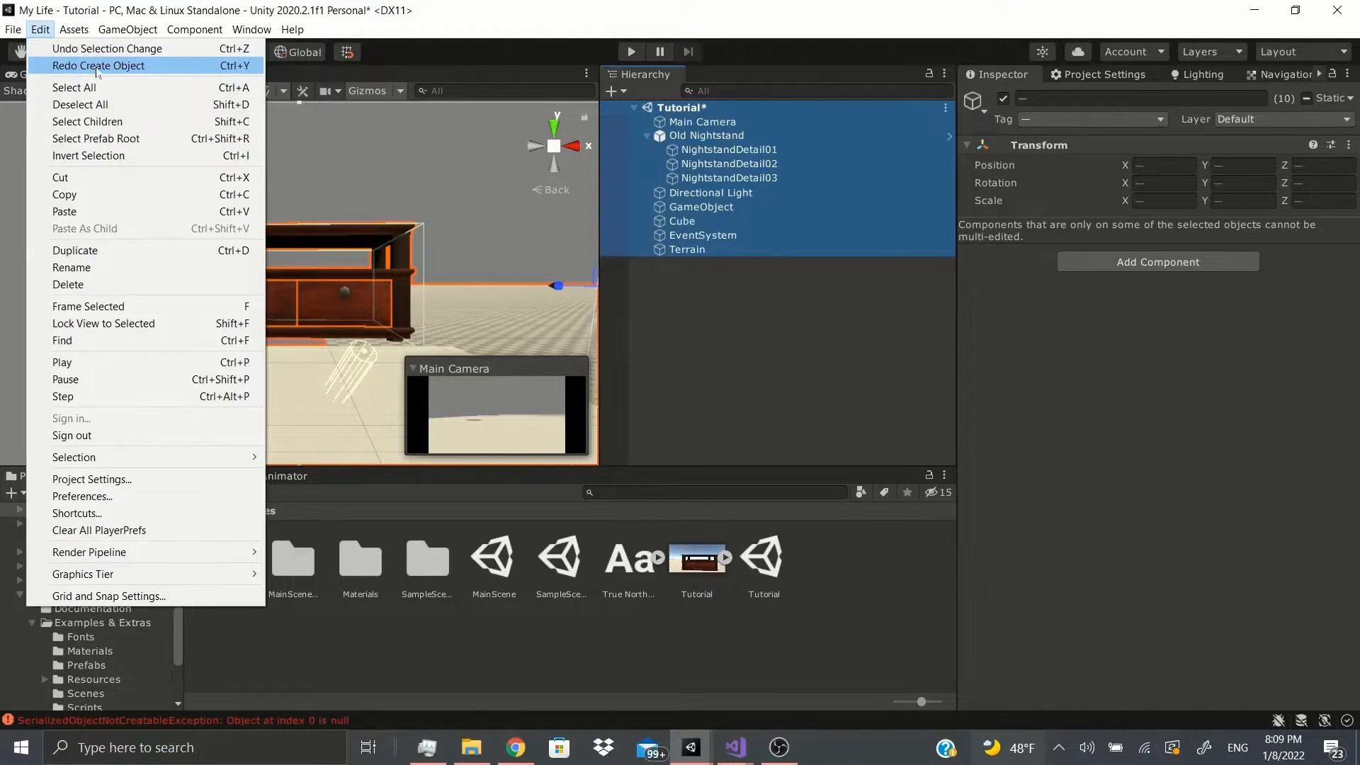
pyautogui.click(82, 67)
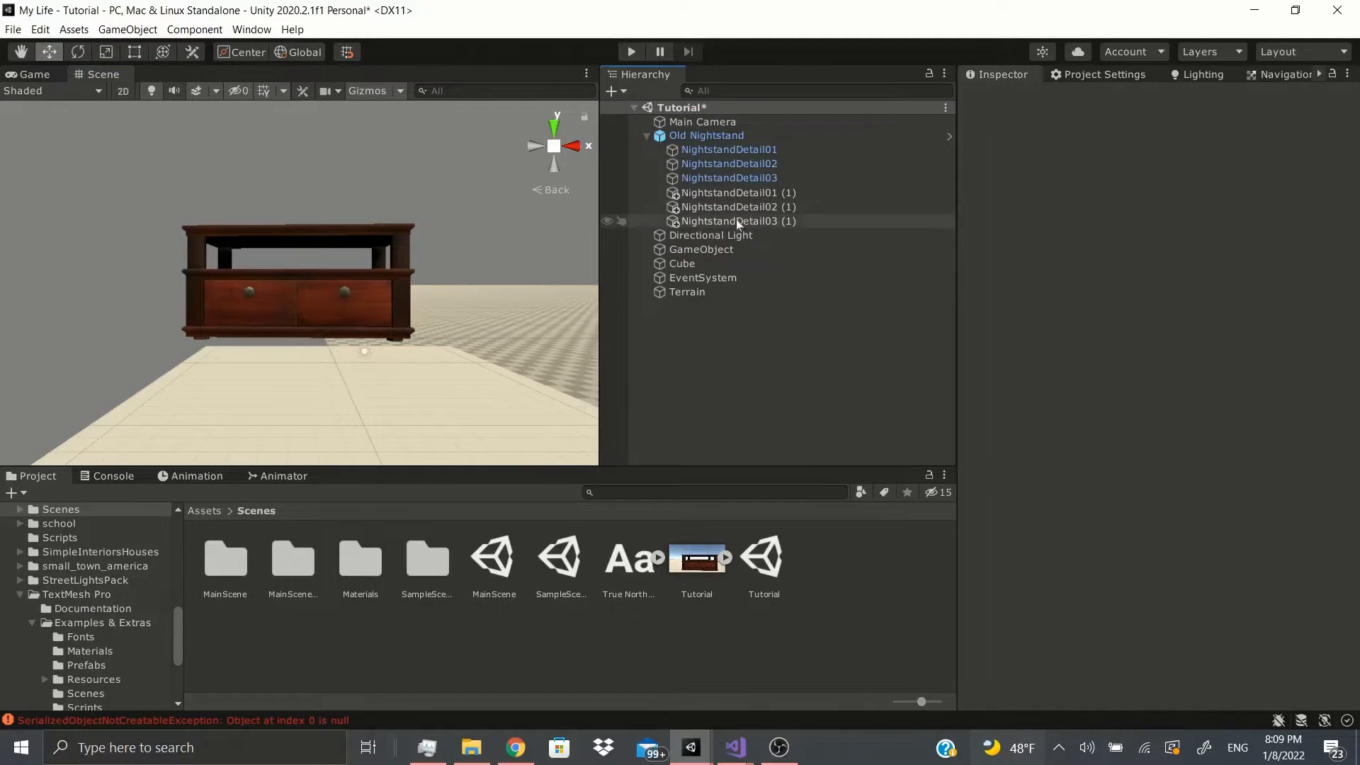
pyautogui.click(40, 29)
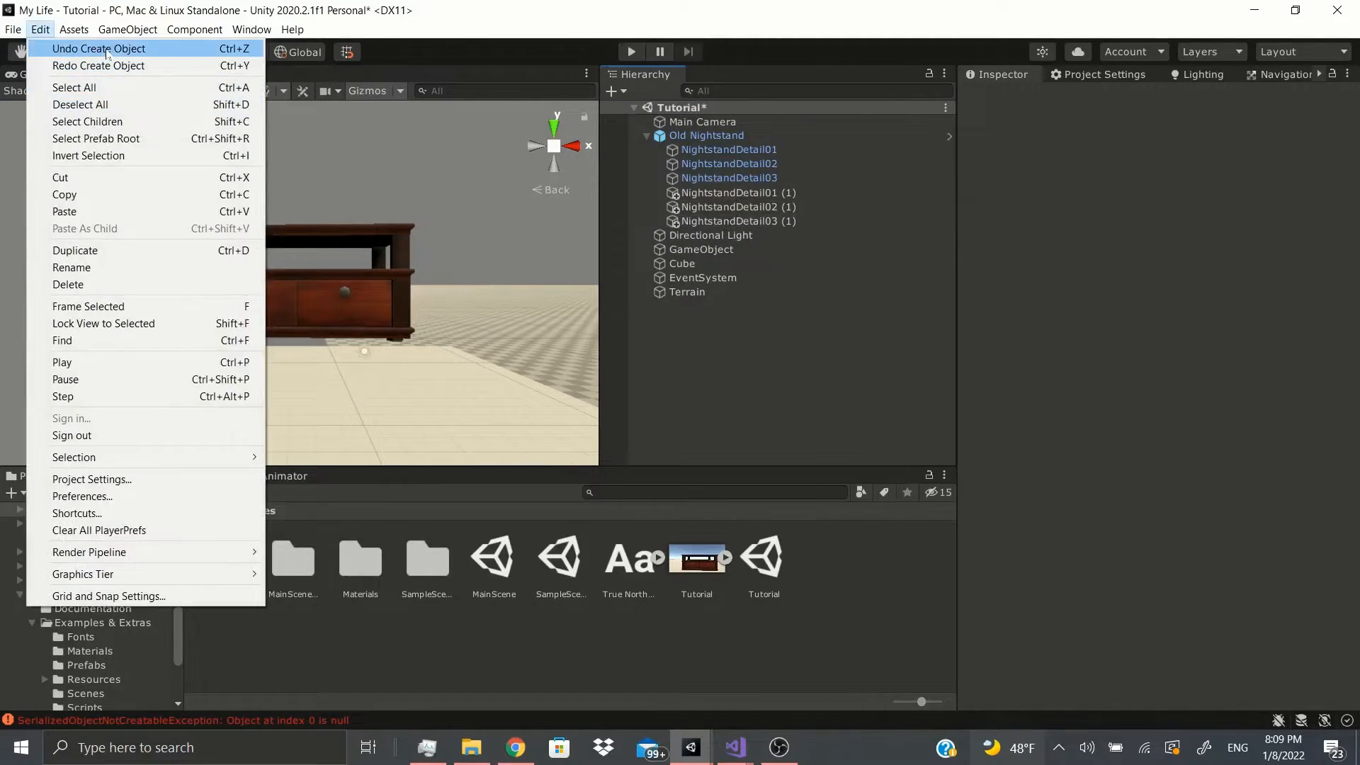
pyautogui.click(106, 50)
pyautogui.click(784, 404)
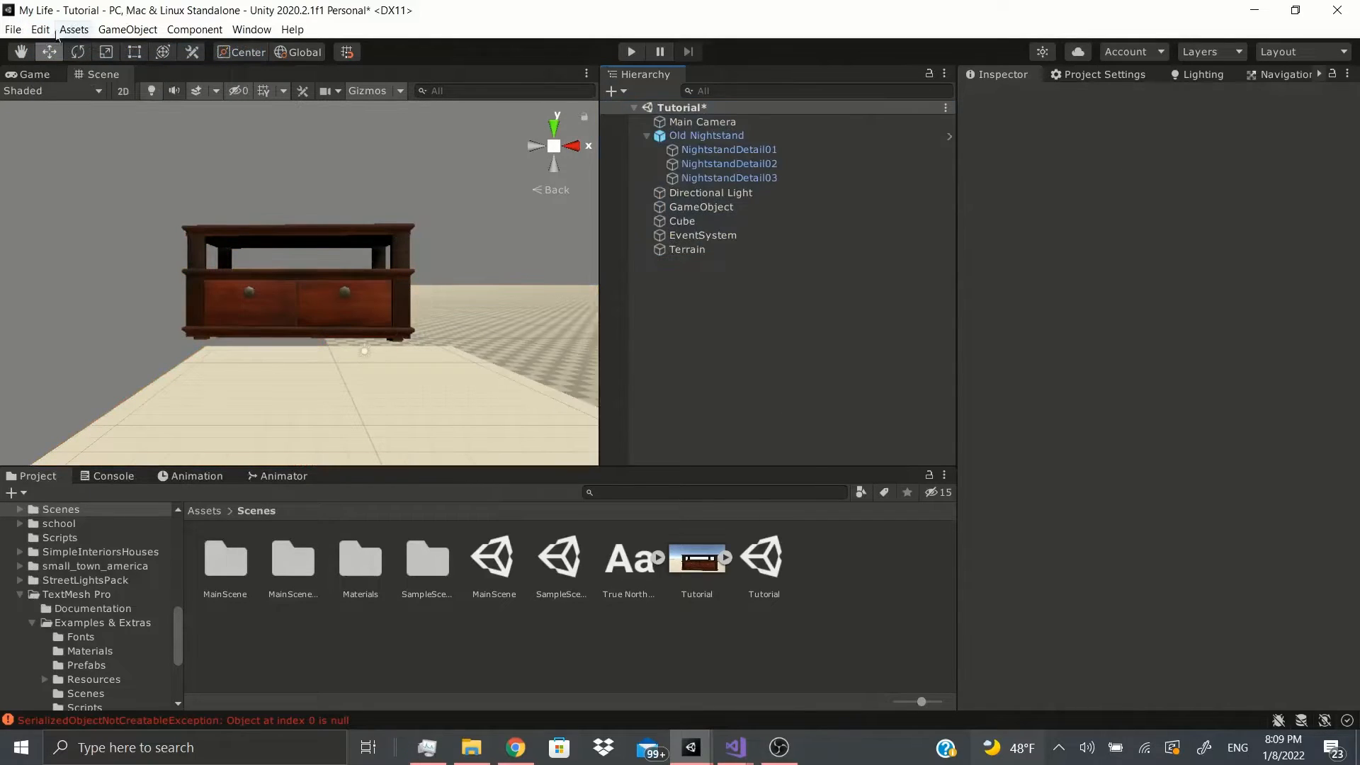
# Examine the available asset commands and compare them with the context commands for the Scenes folder.
pyautogui.click(49, 30)
pyautogui.moveTo(69, 32)
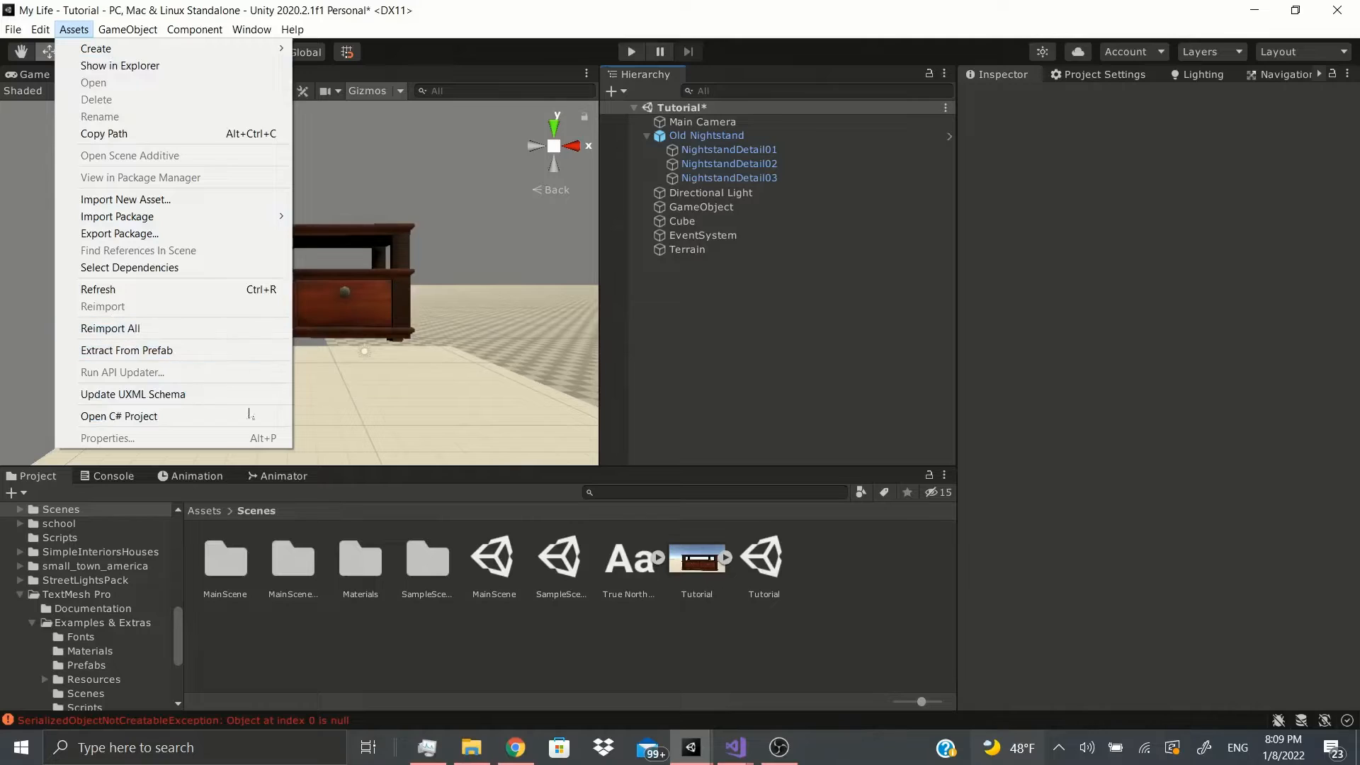
pyautogui.moveTo(127, 29)
pyautogui.click(334, 654)
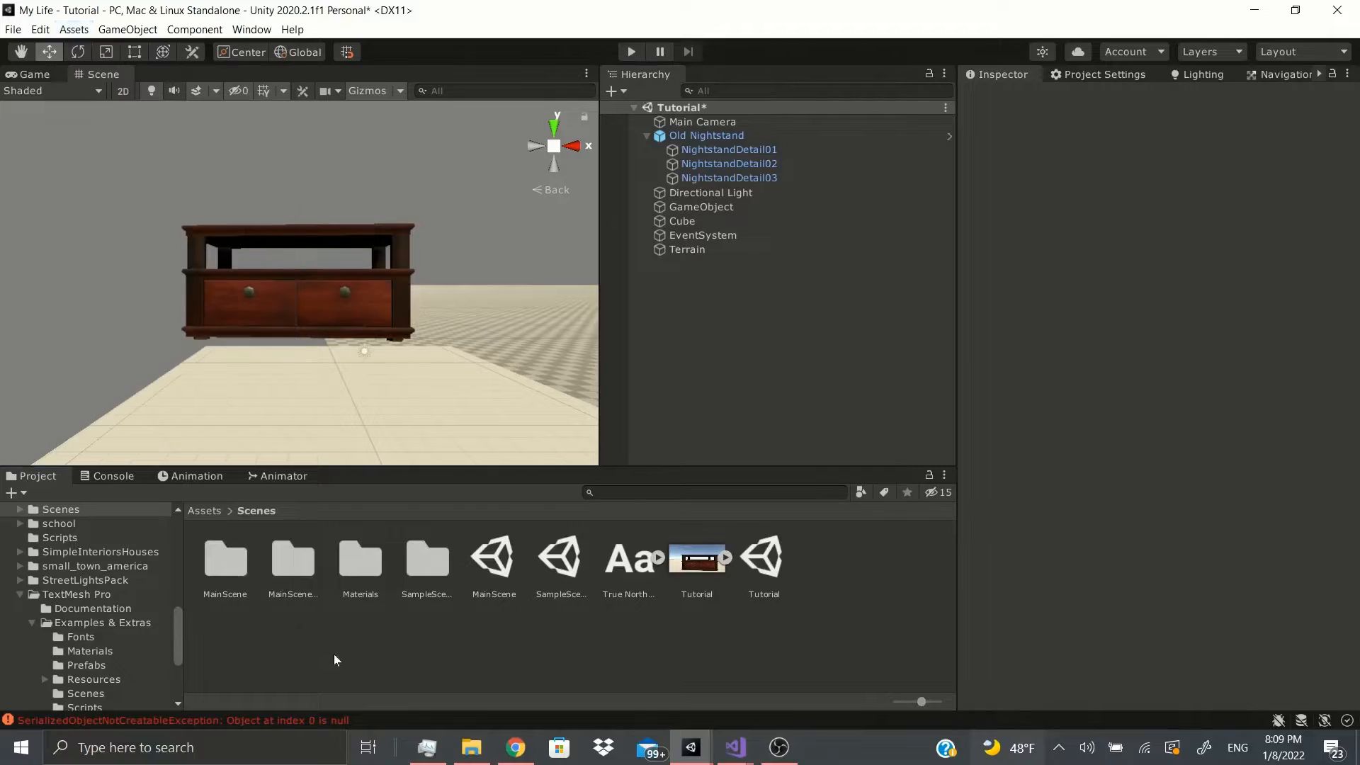
pyautogui.rightClick(287, 661)
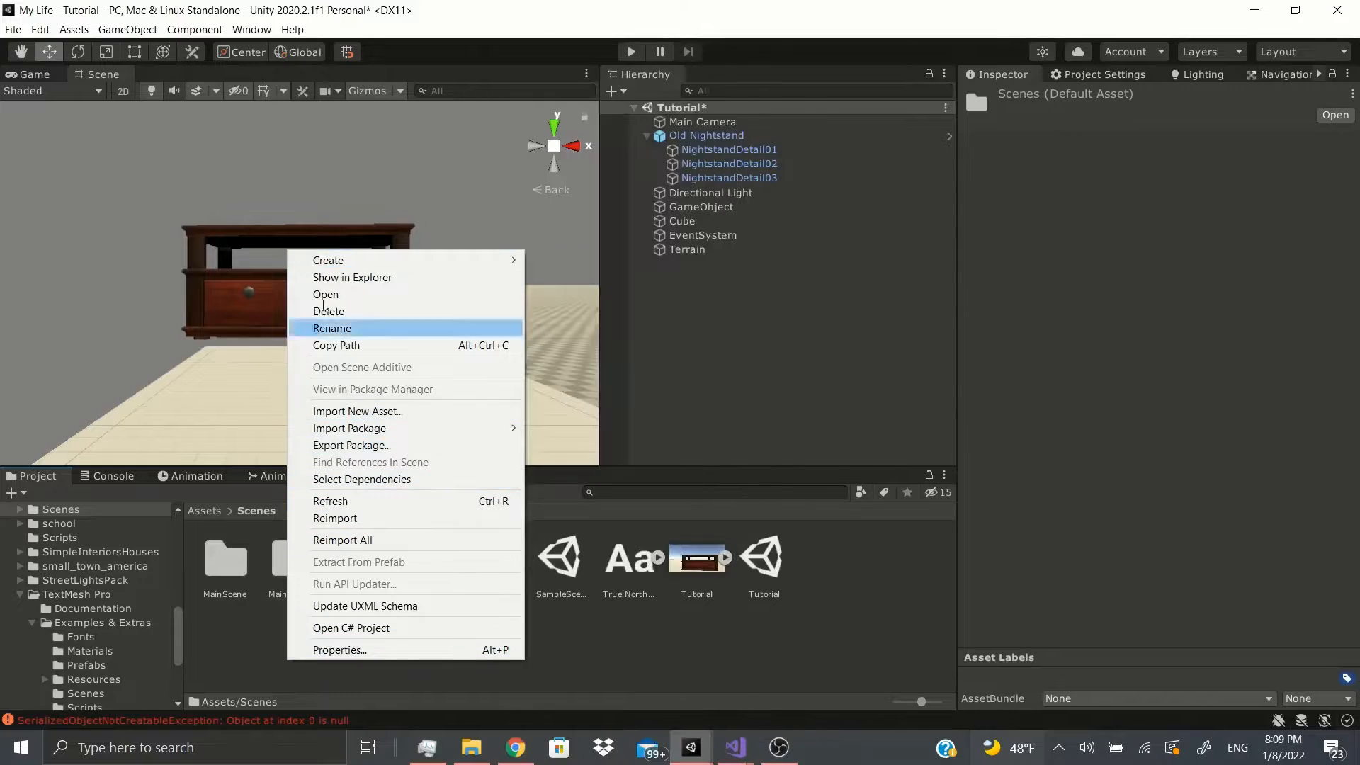
pyautogui.click(74, 29)
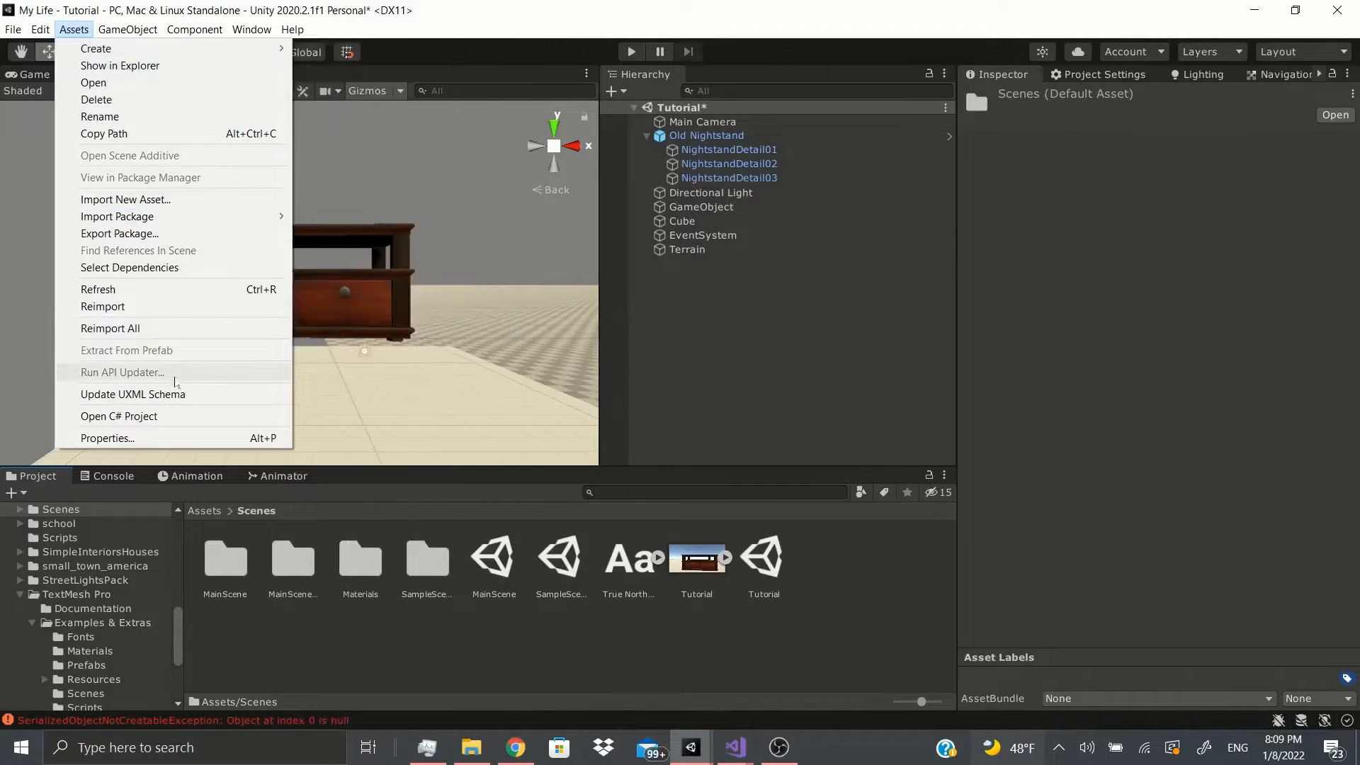
# Examine the asset types that can be created, and compare the GameObject creation commands with the Hierarchy's context commands.
pyautogui.moveTo(177, 48)
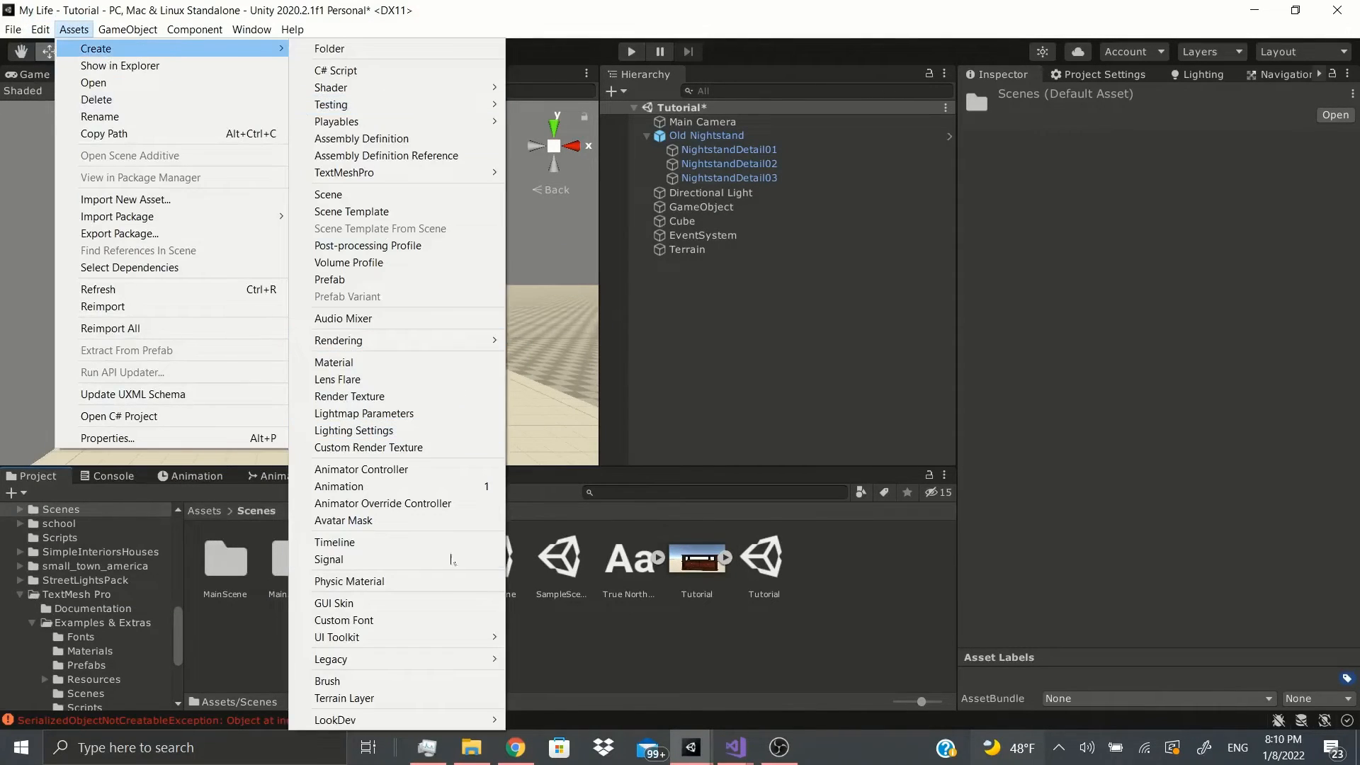
pyautogui.moveTo(113, 34)
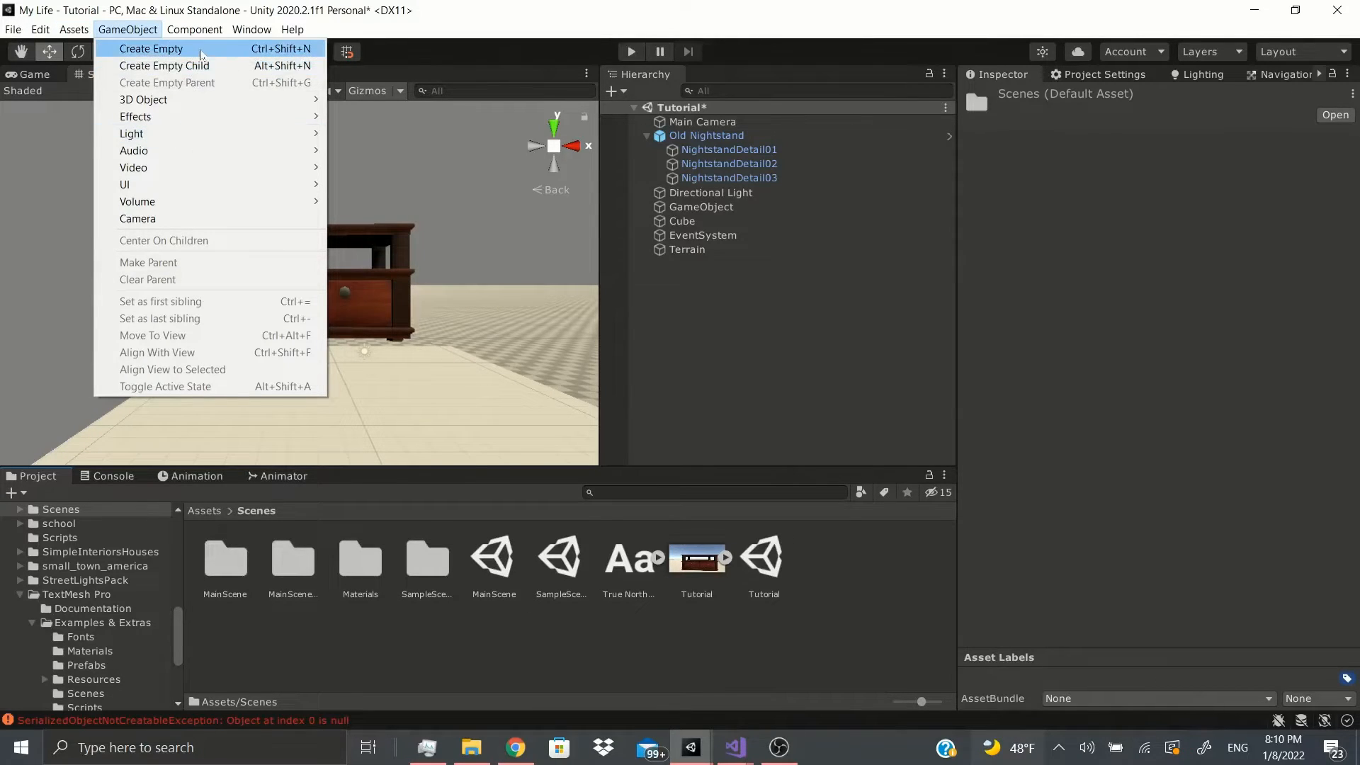
pyautogui.moveTo(203, 100)
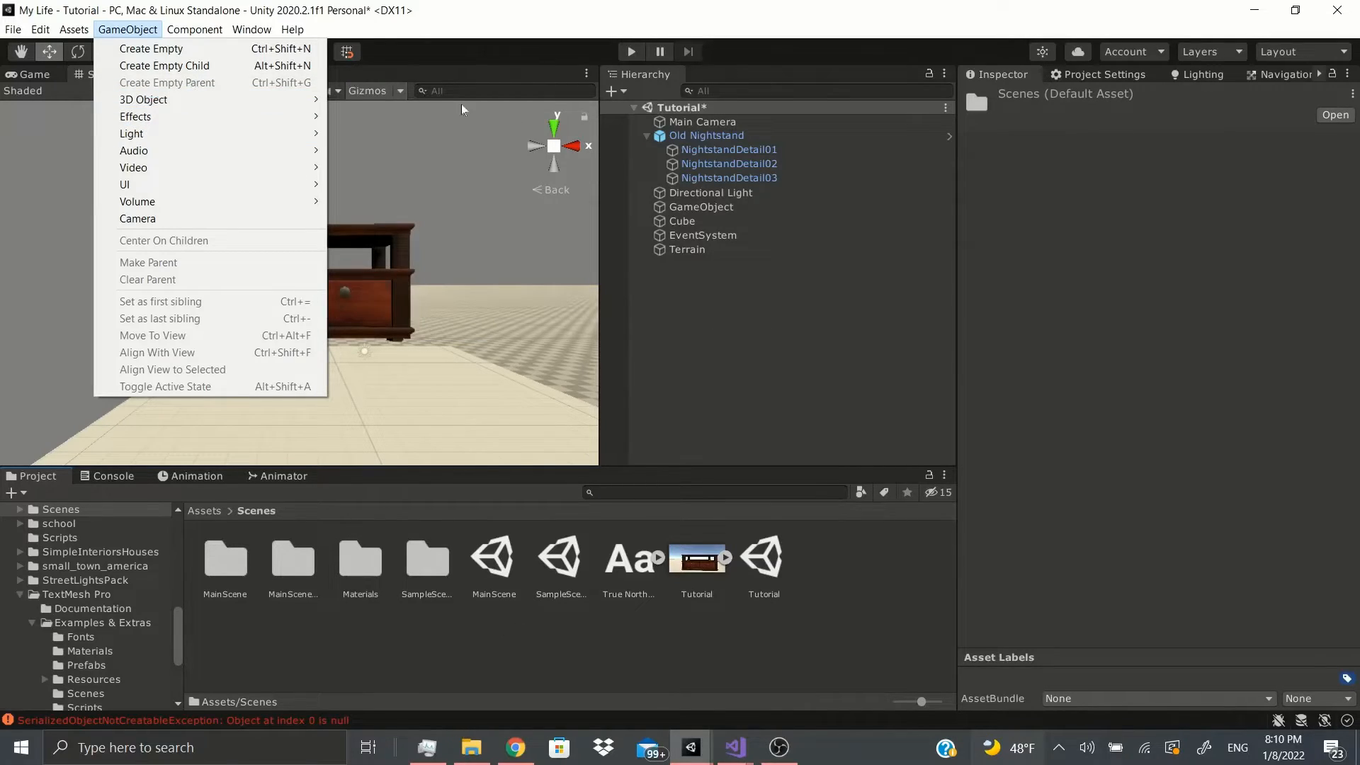
pyautogui.click(692, 379)
pyautogui.rightClick(692, 380)
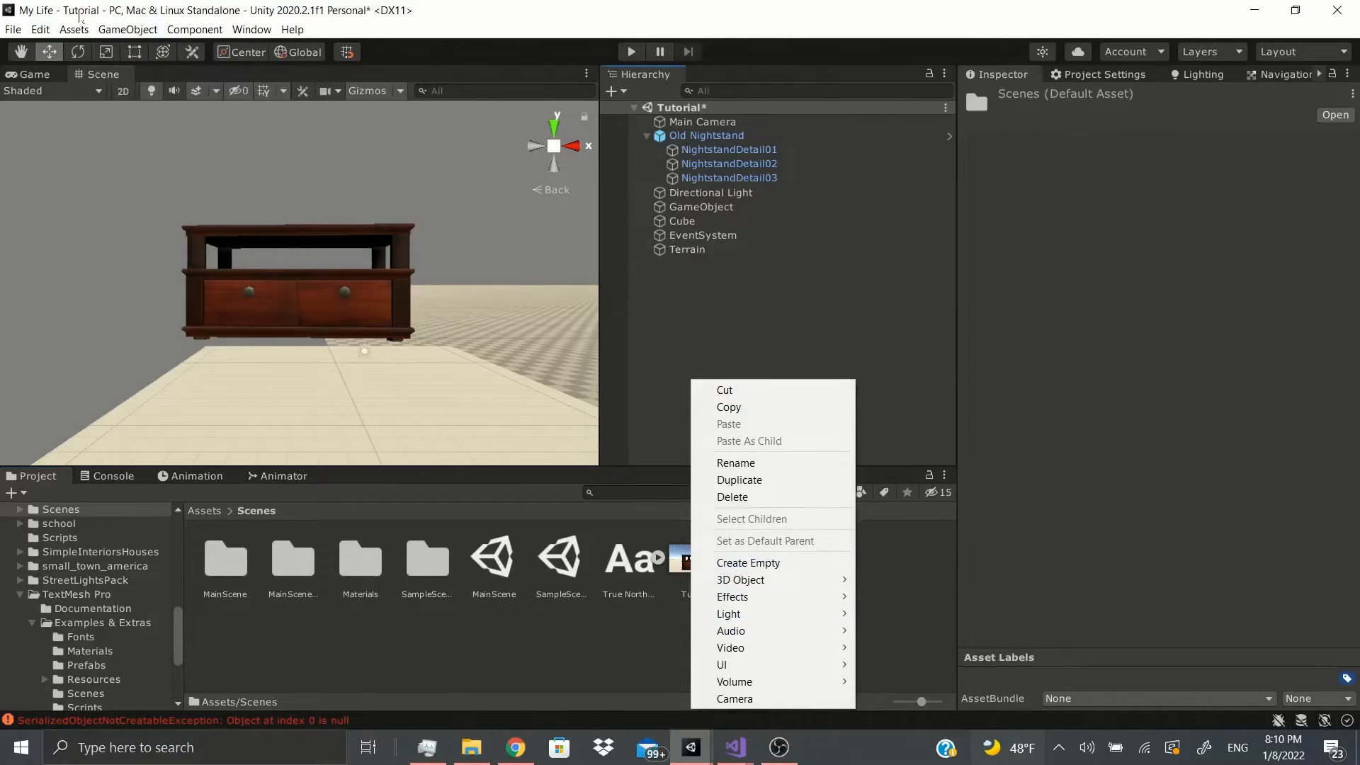
# Examine which GameObject commands are available with nothing selected, then with GameObject and with Old Nightstand selected, including GameObject's context commands.
pyautogui.click(74, 30)
pyautogui.moveTo(128, 30)
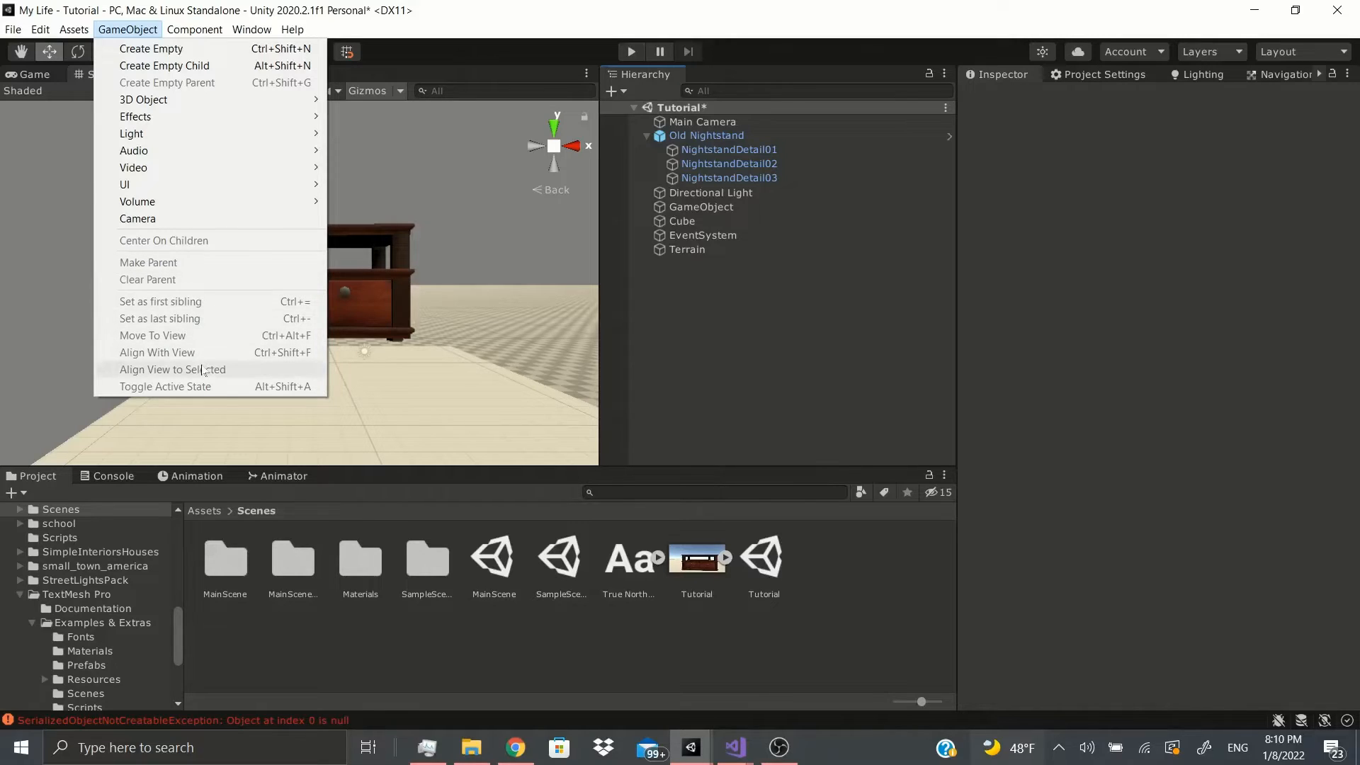
pyautogui.click(687, 207)
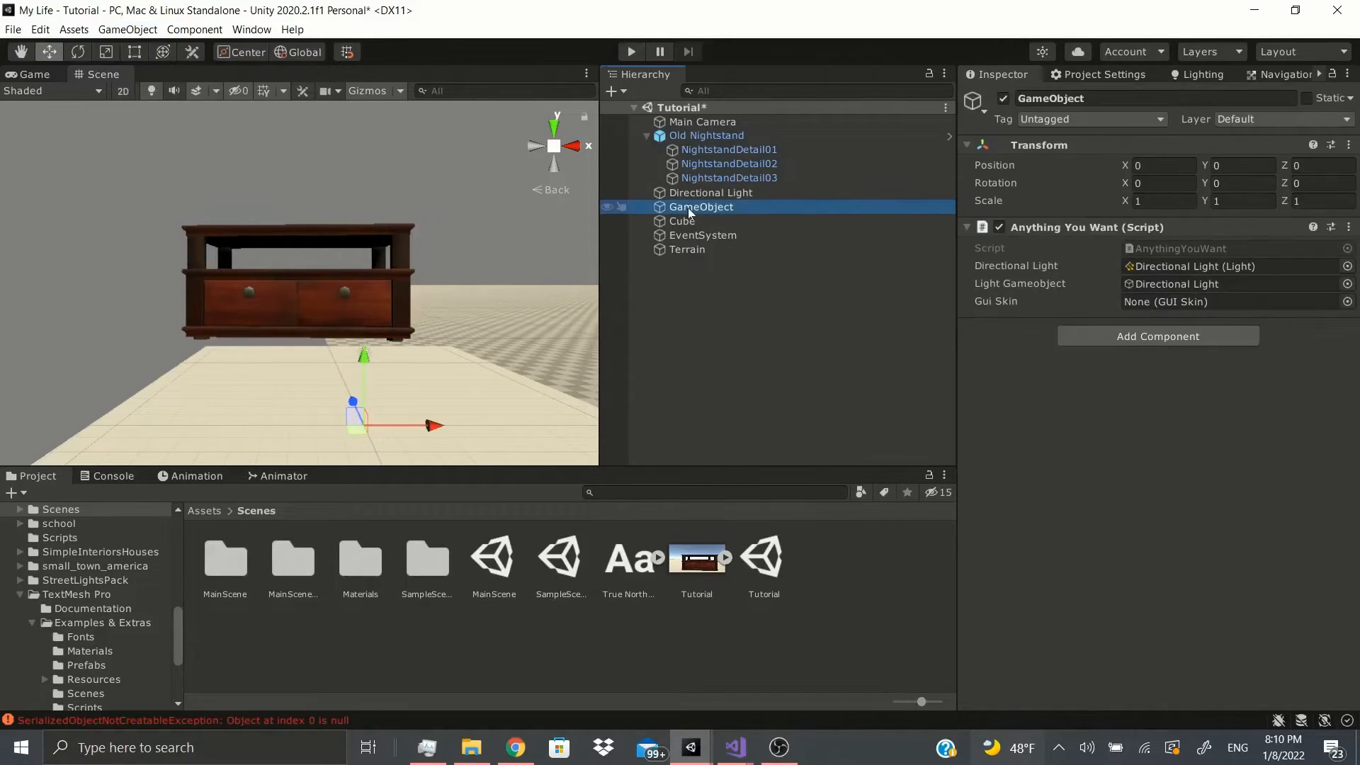
pyautogui.click(74, 30)
pyautogui.moveTo(127, 30)
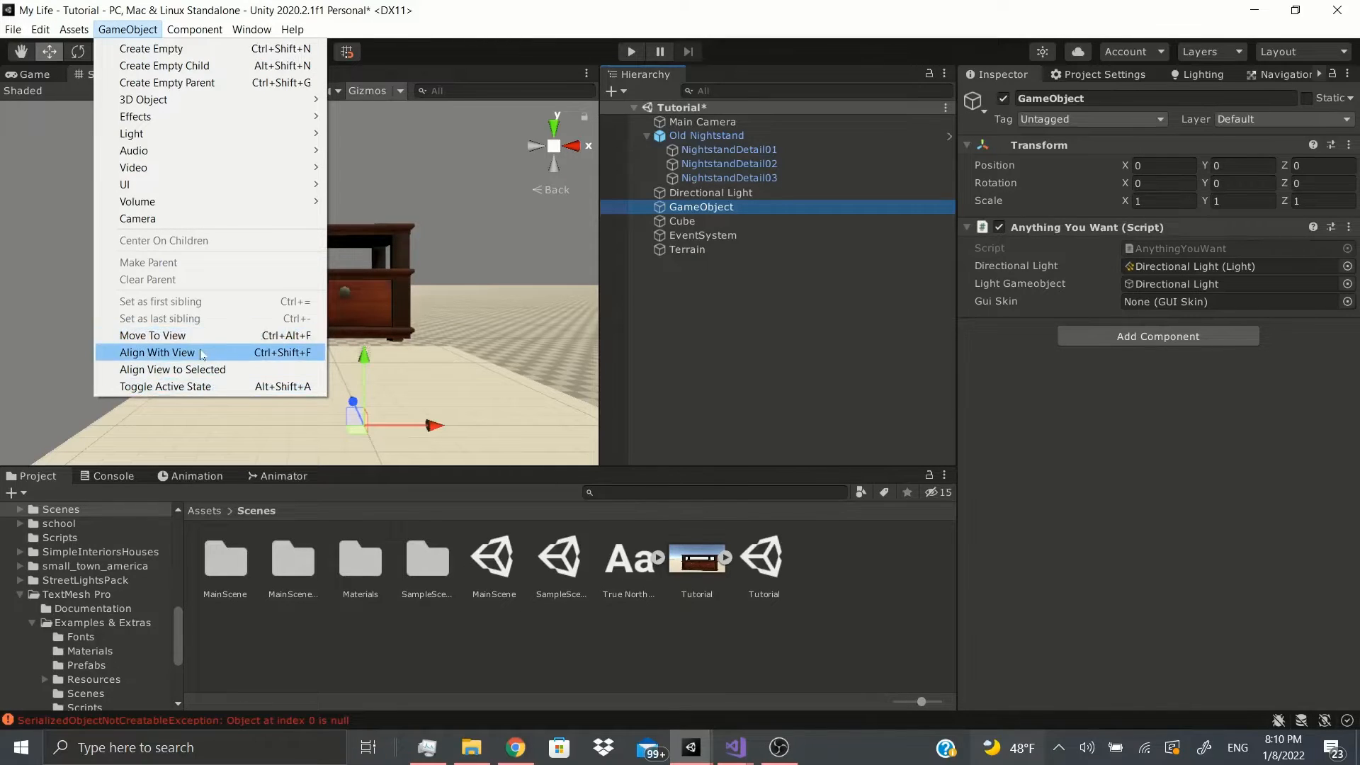
pyautogui.rightClick(698, 207)
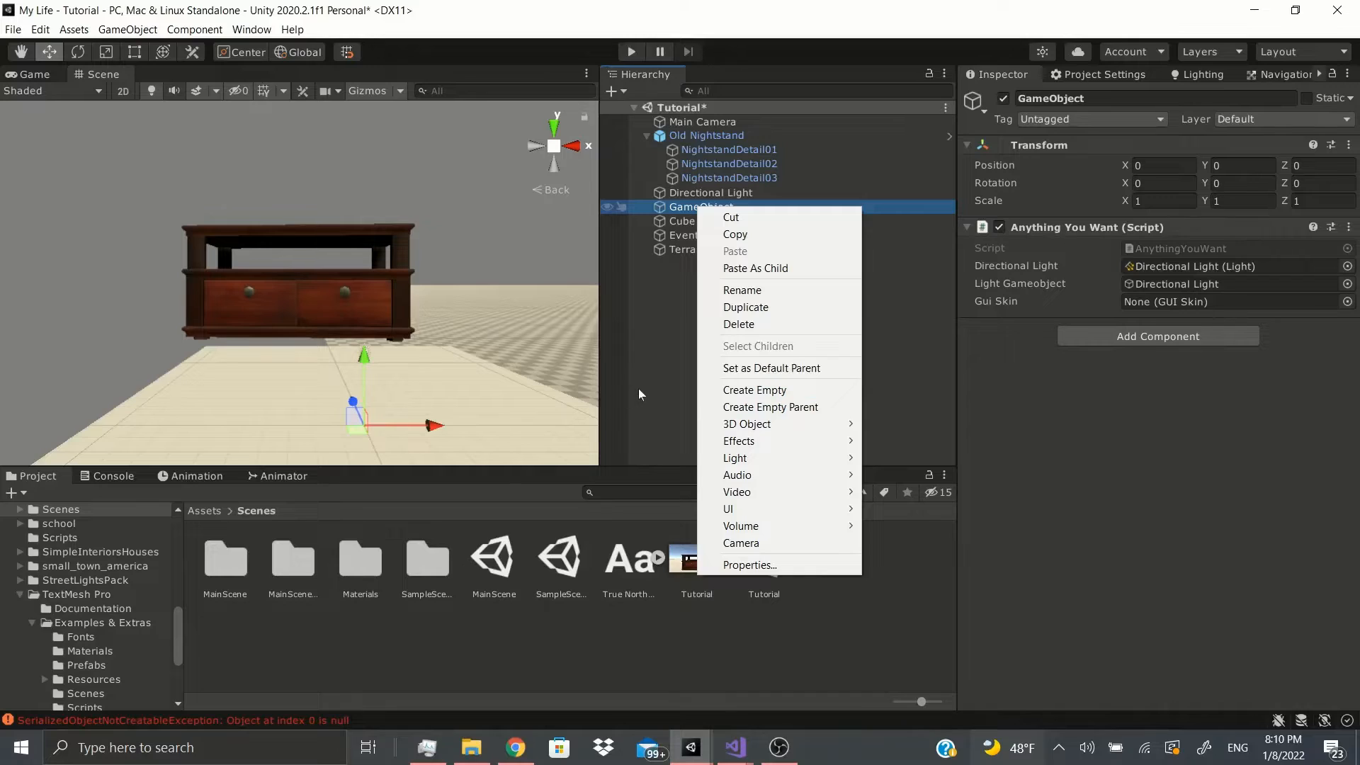
pyautogui.click(106, 30)
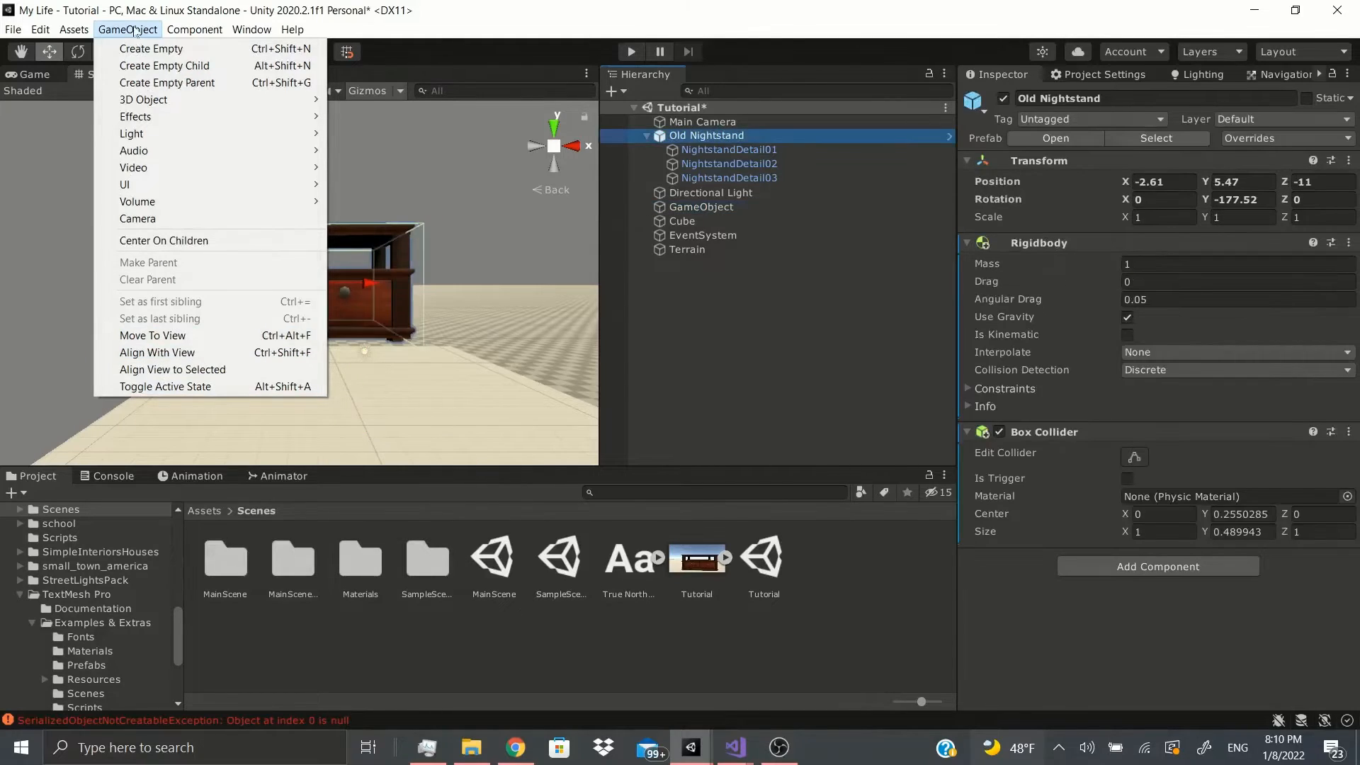
# Browse the component categories for Old Nightstand and compare them with the Add Component list, clearing its "coll" search filter.
pyautogui.moveTo(174, 36)
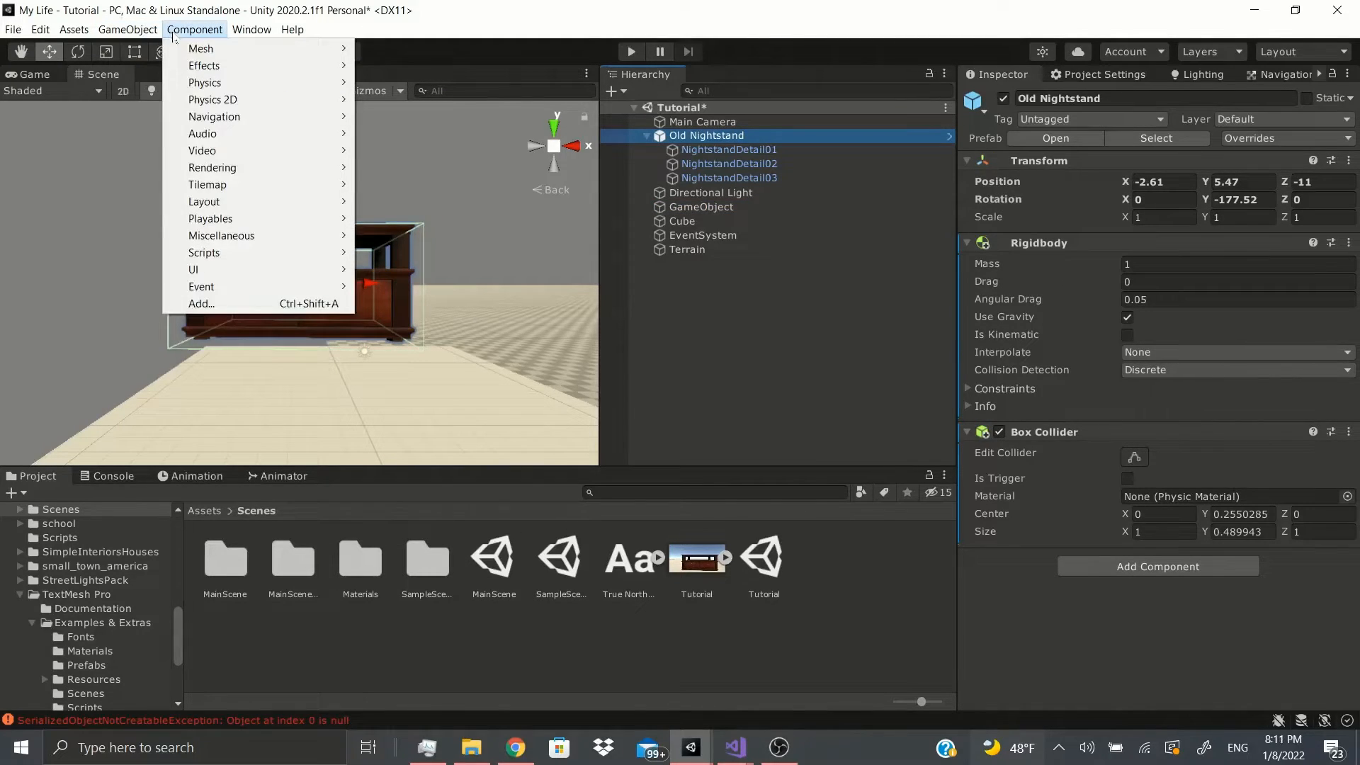
pyautogui.moveTo(204, 56)
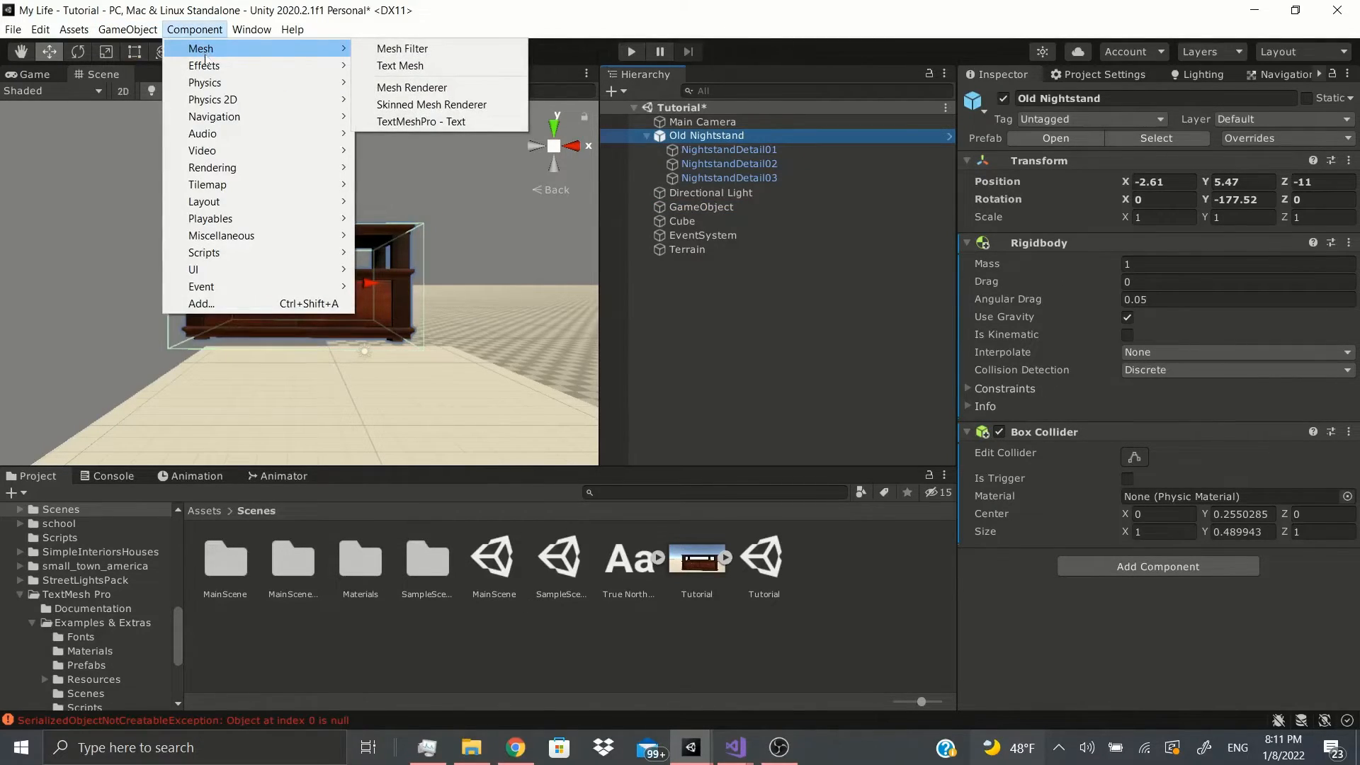
pyautogui.moveTo(257, 277)
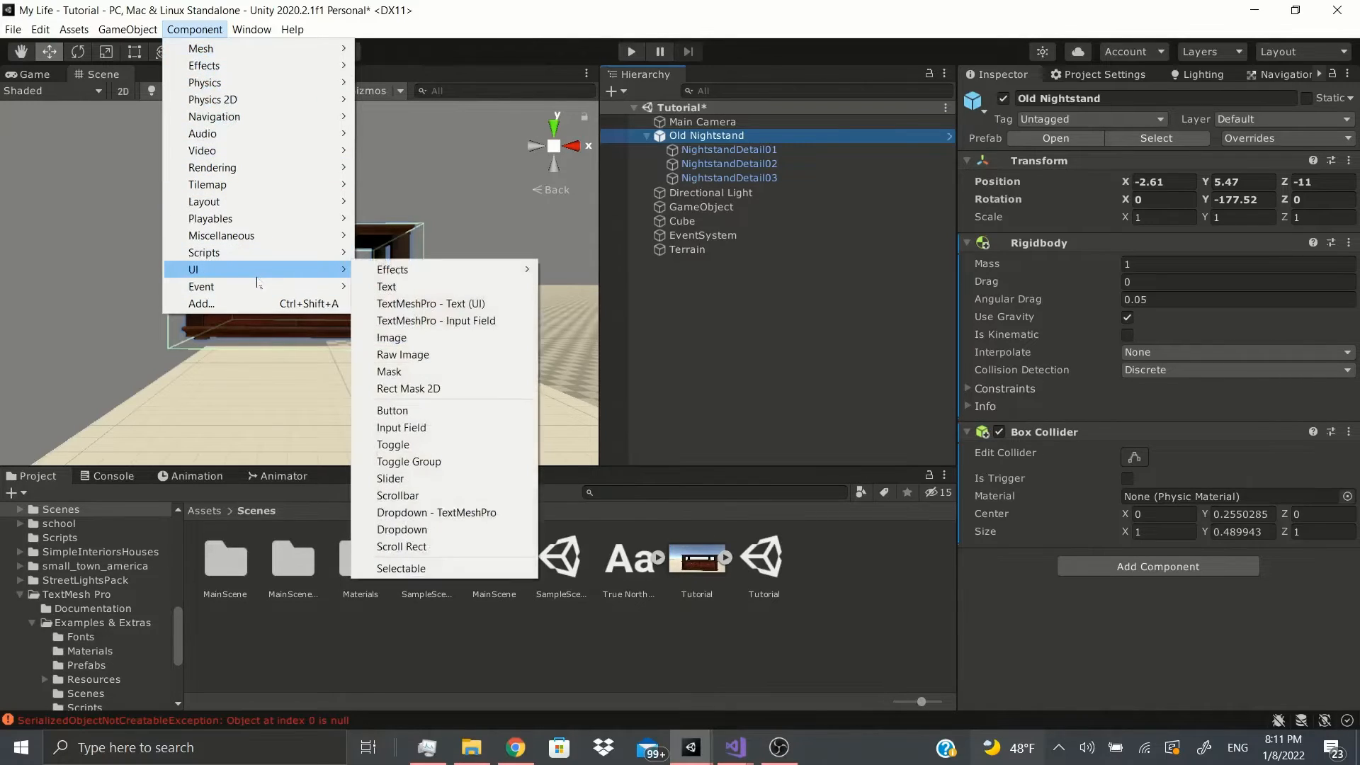
pyautogui.click(1146, 567)
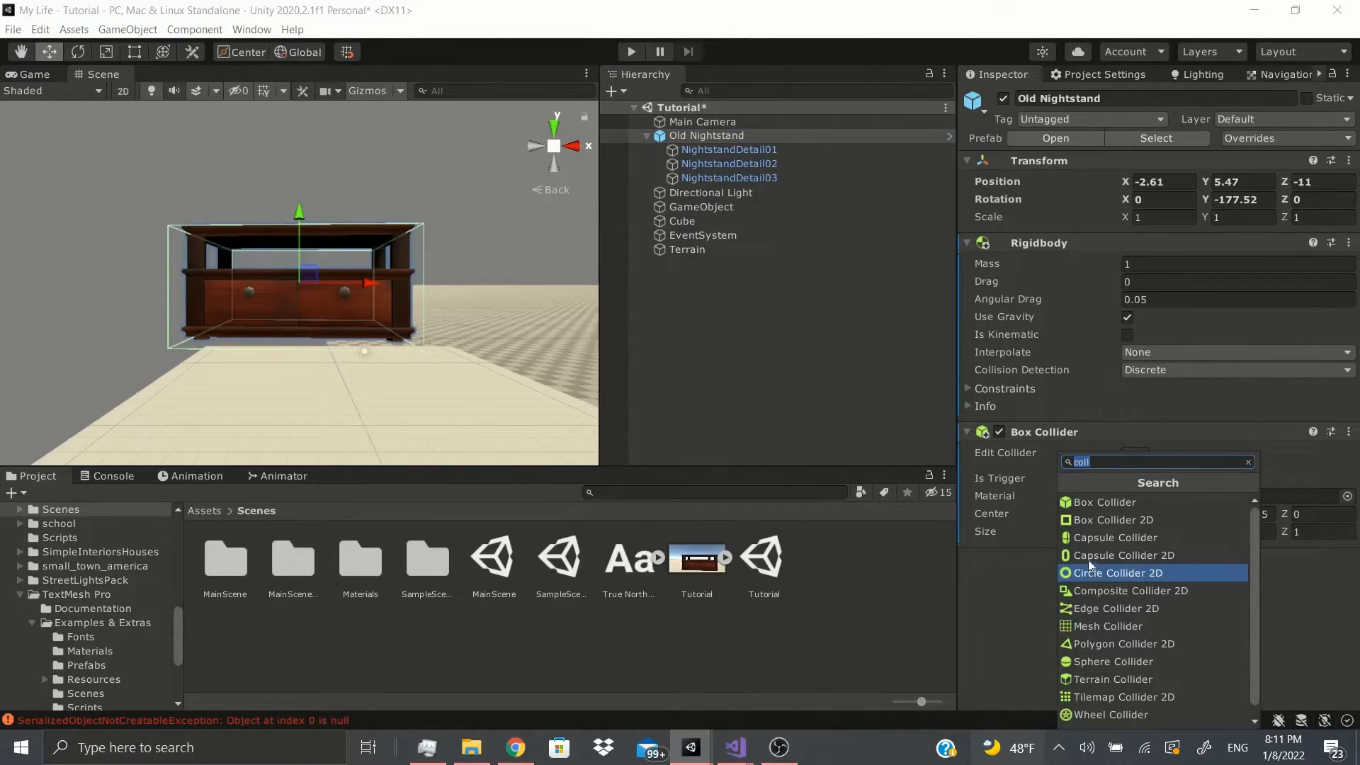
pyautogui.press('BackSpace')
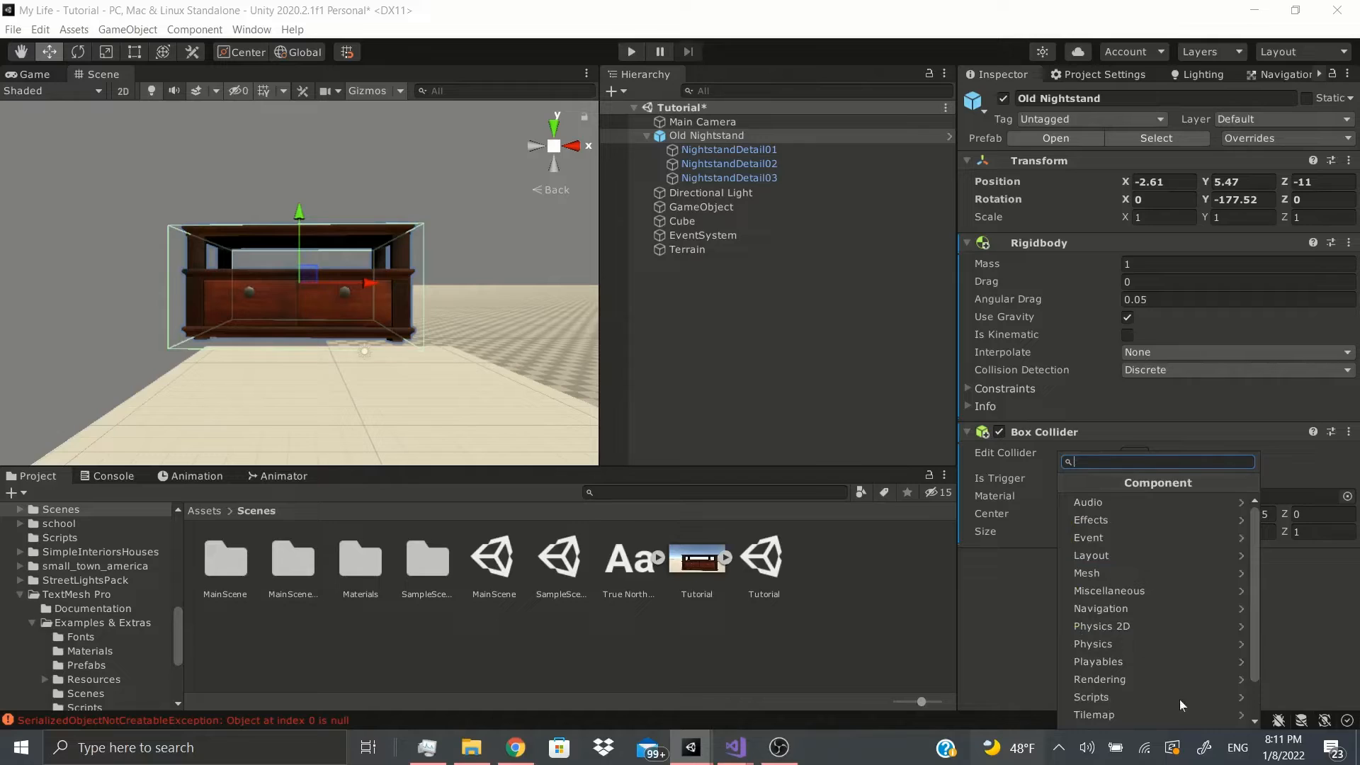
pyautogui.press('Escape')
pyautogui.click(194, 29)
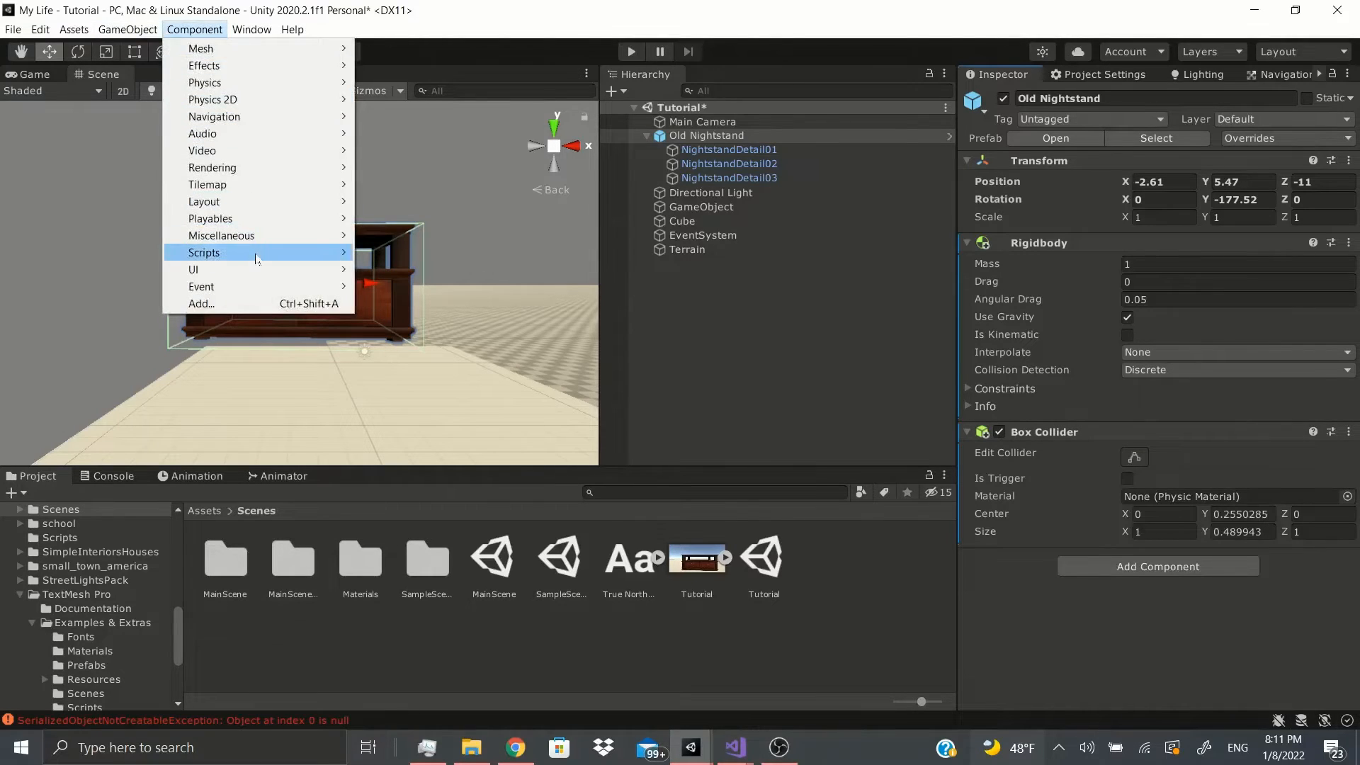
pyautogui.click(294, 304)
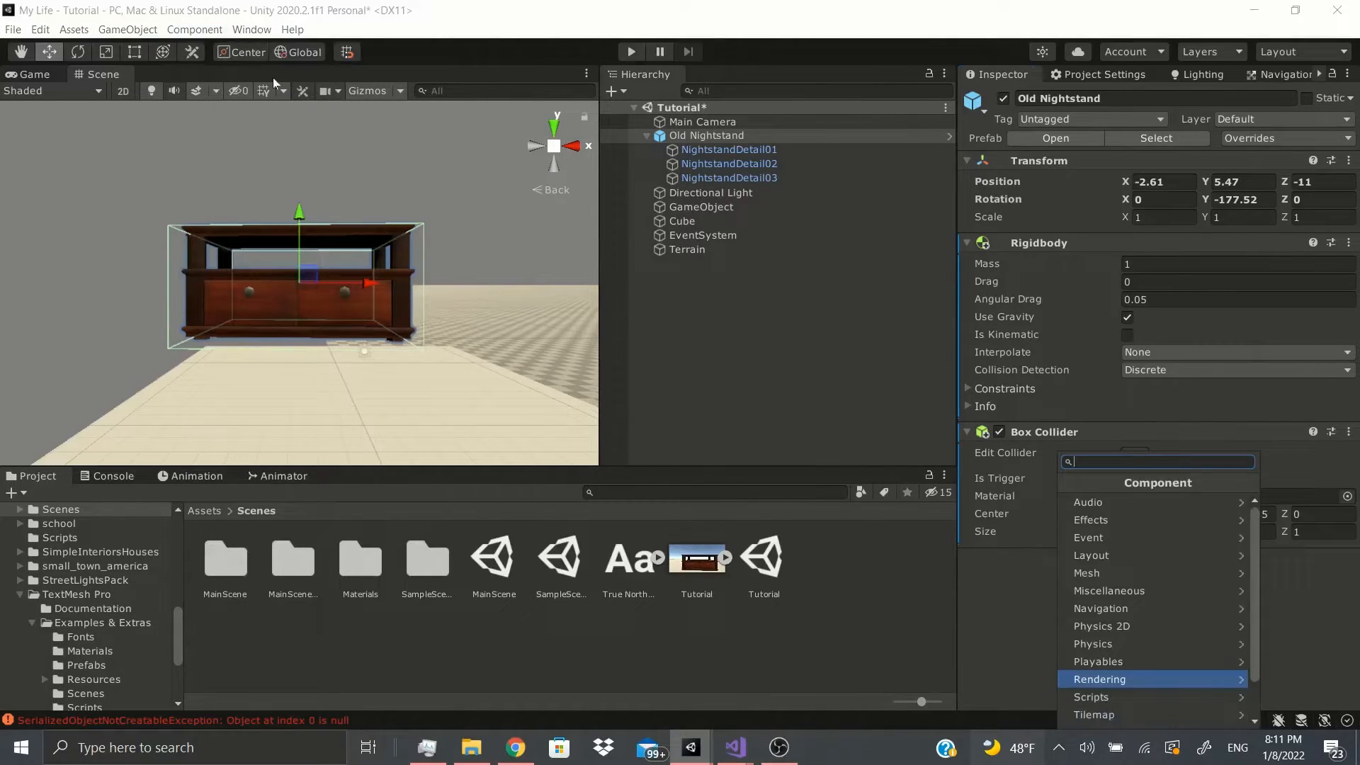
# Examine the Window and Help commands, review the other main command groups, and dismiss the open component list.
pyautogui.click(194, 29)
pyautogui.click(250, 29)
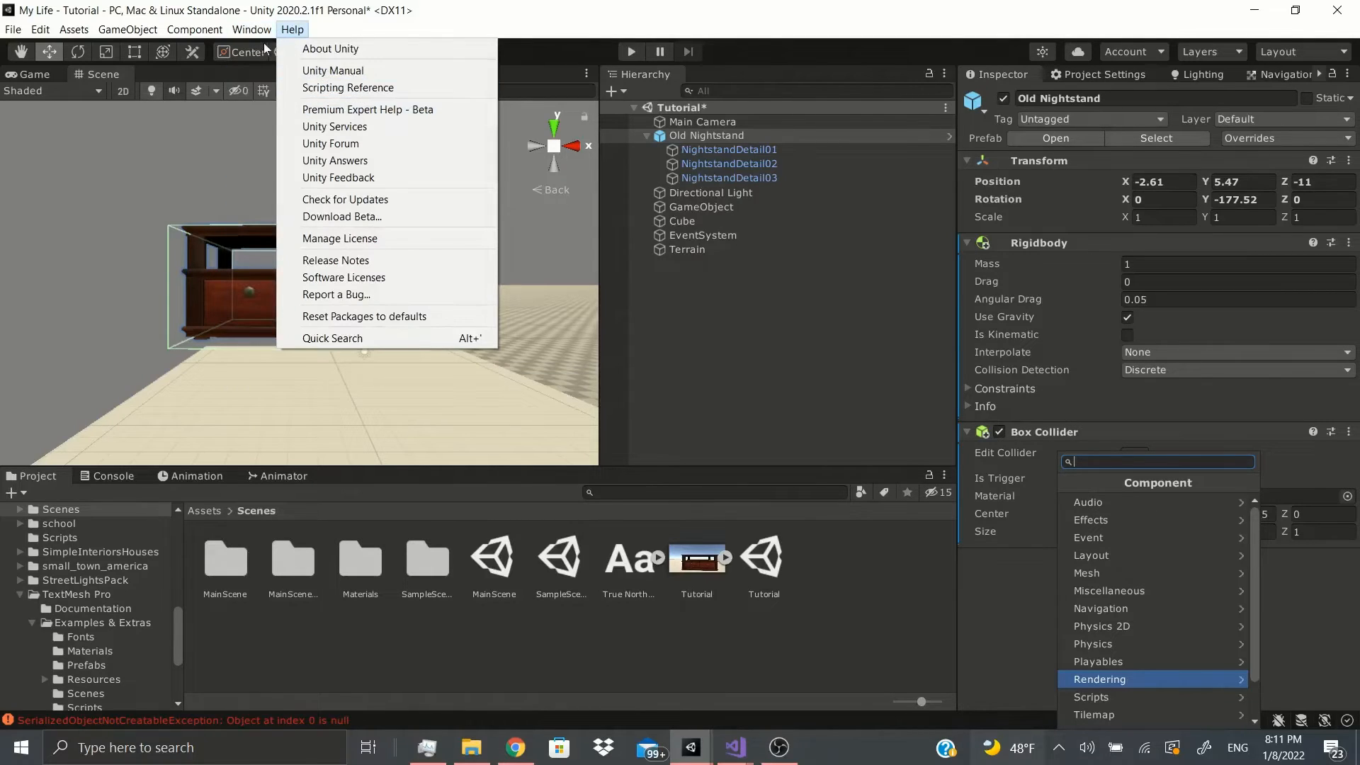
pyautogui.moveTo(297, 194)
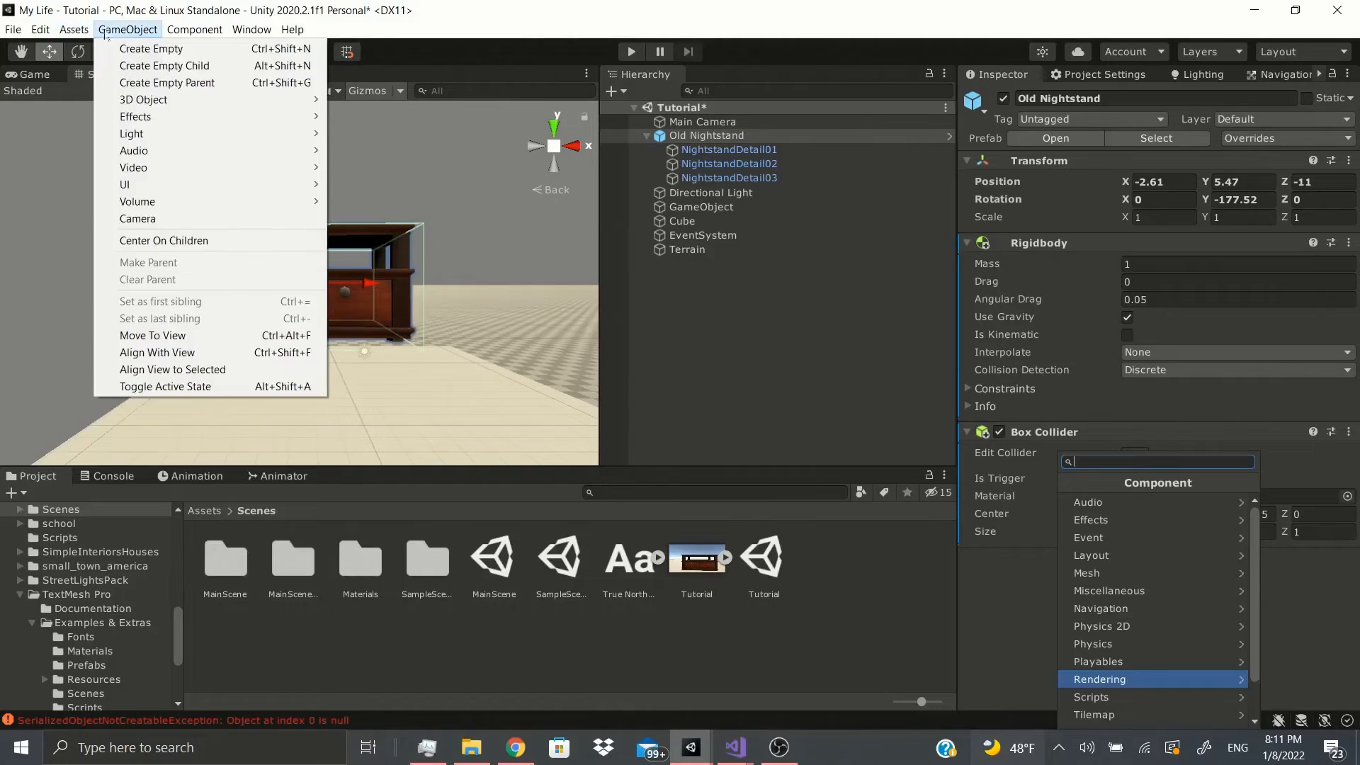
pyautogui.moveTo(102, 37)
pyautogui.moveTo(193, 29)
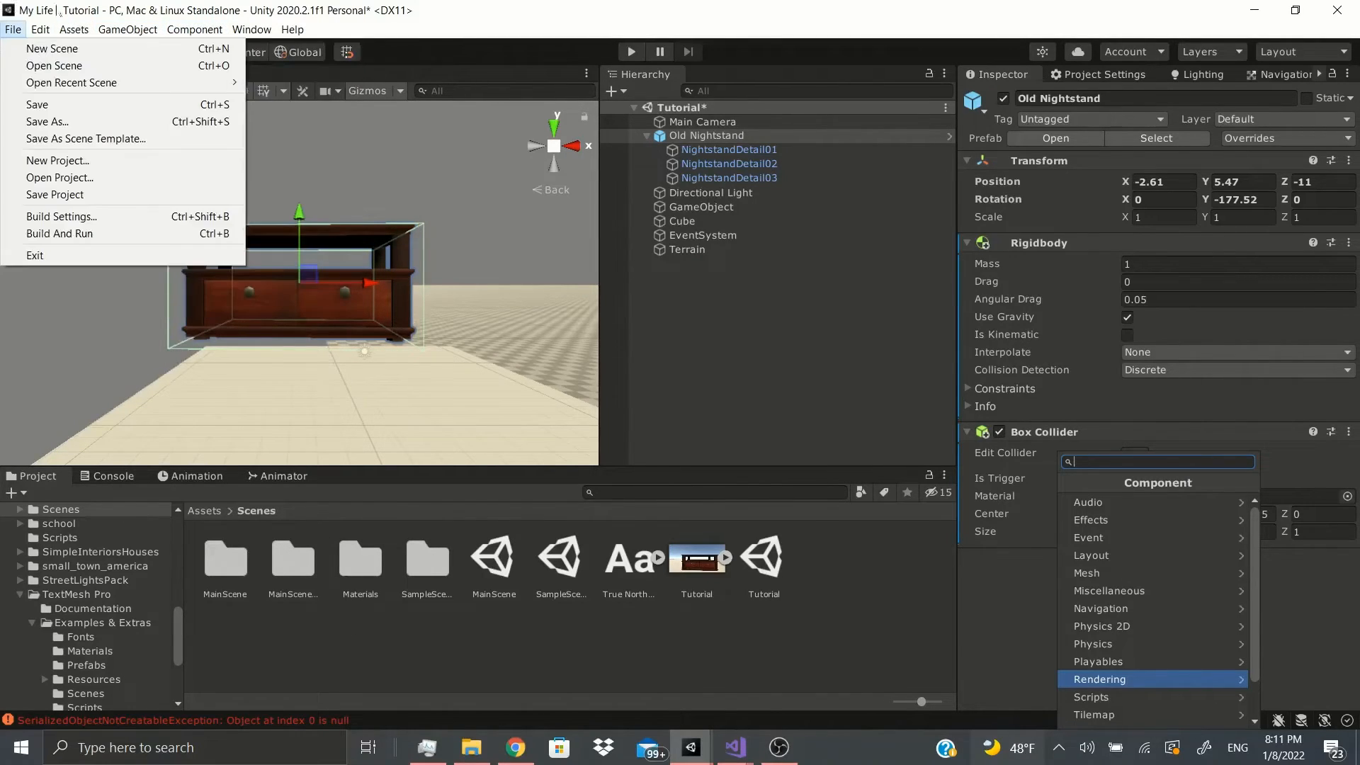
pyautogui.moveTo(252, 47)
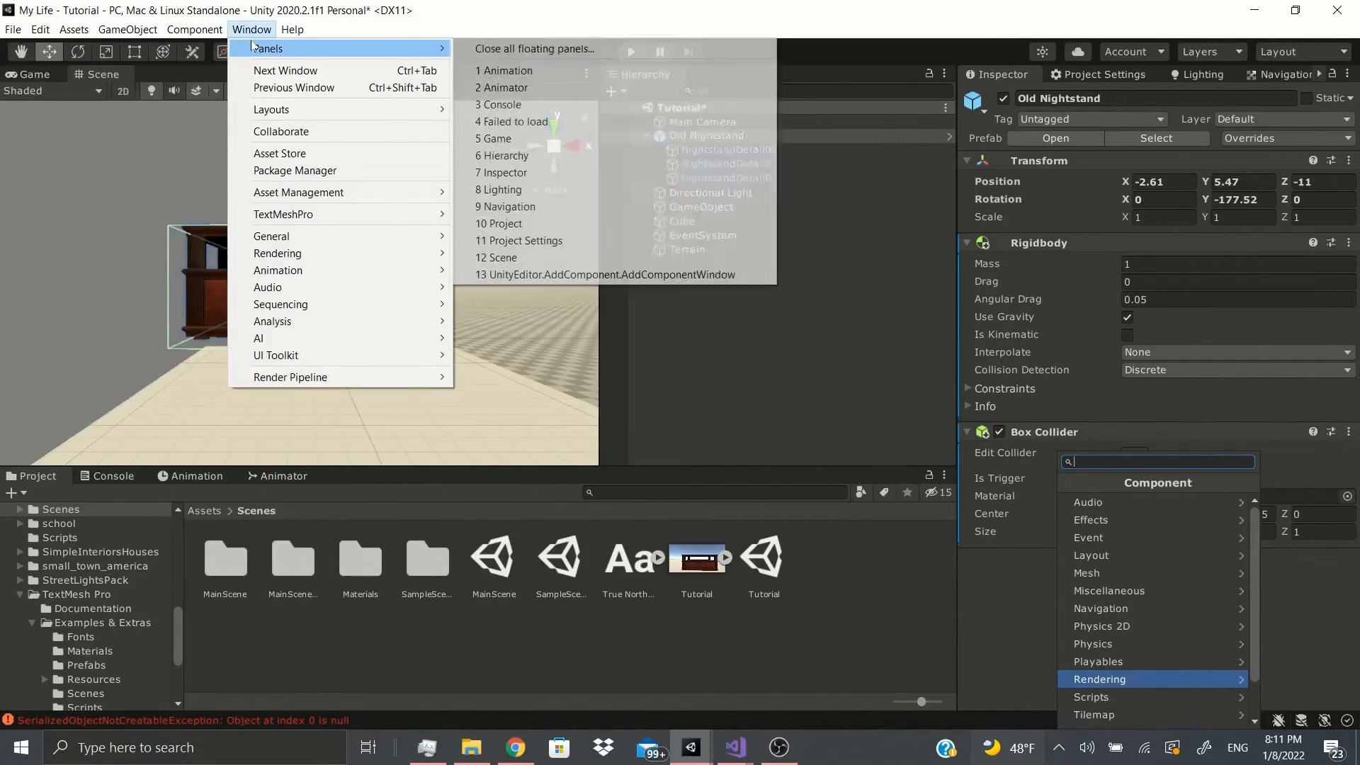
pyautogui.click(518, 492)
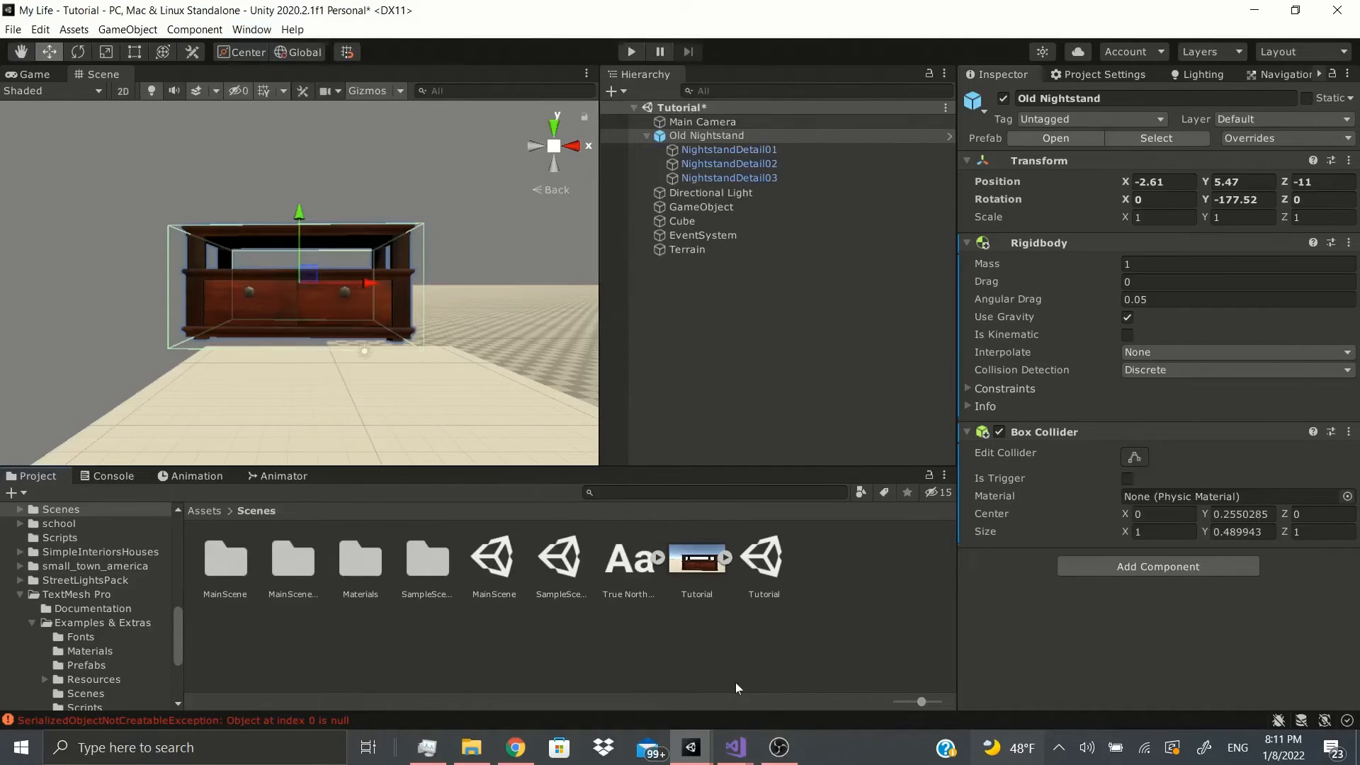